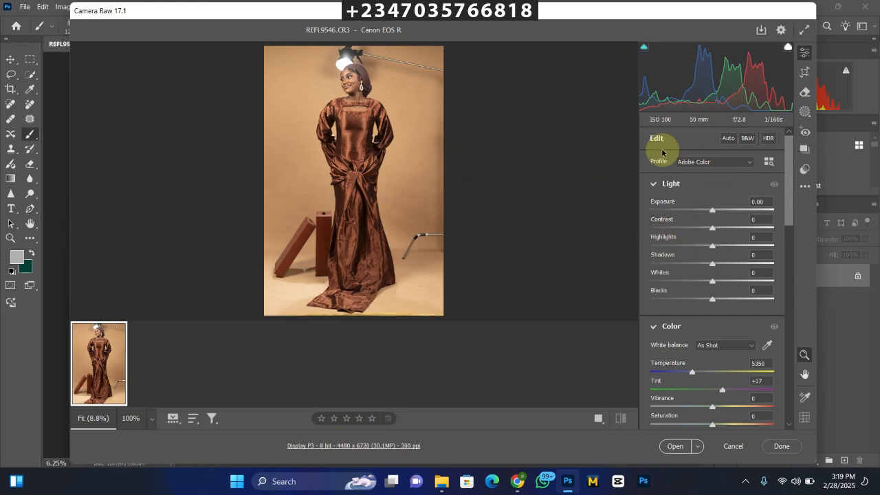
# Adjust the raw photo's light: Contrast +17, Highlights -64, Shadows +29 and Whites -56.
pyautogui.moveTo(712, 228); pyautogui.dragTo(730, 264)
pyautogui.click(678, 280)
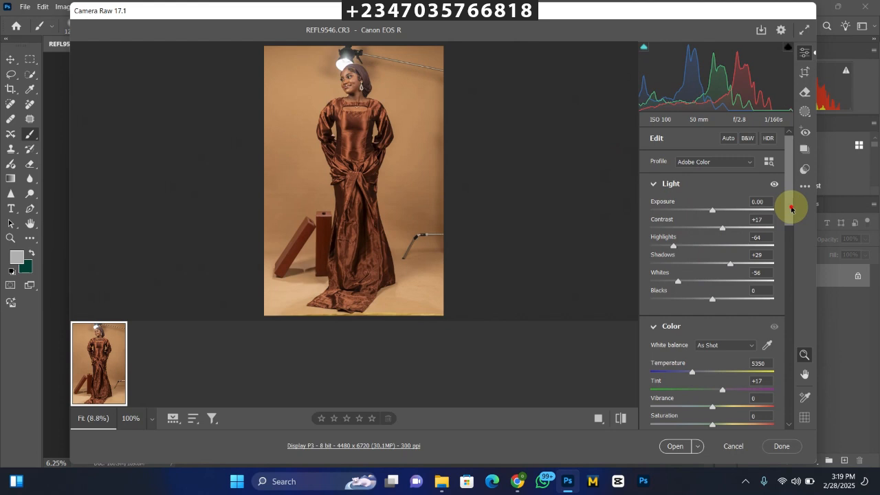
# Set the Oranges saturation to +13 in the Color Mixer and open the raw photo for editing.
pyautogui.scroll(-3, 791, 209)
pyautogui.scroll(-3, 791, 230)
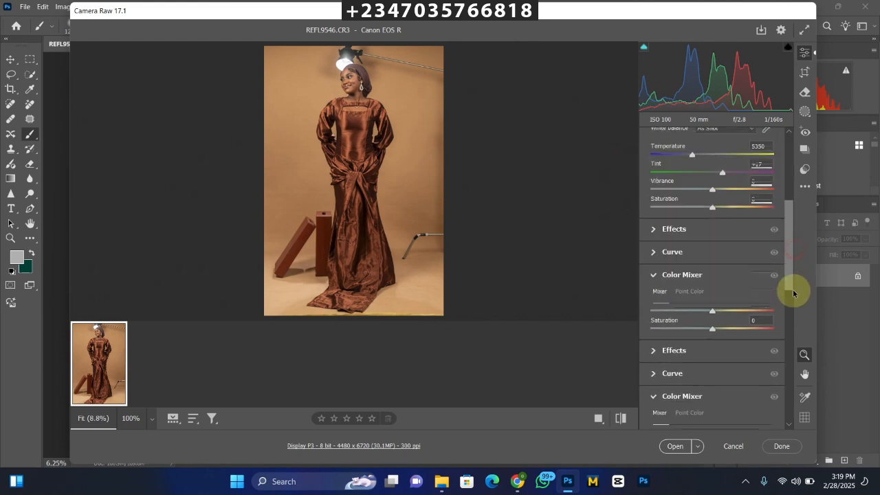
pyautogui.scroll(-3, 793, 294)
pyautogui.click(687, 225)
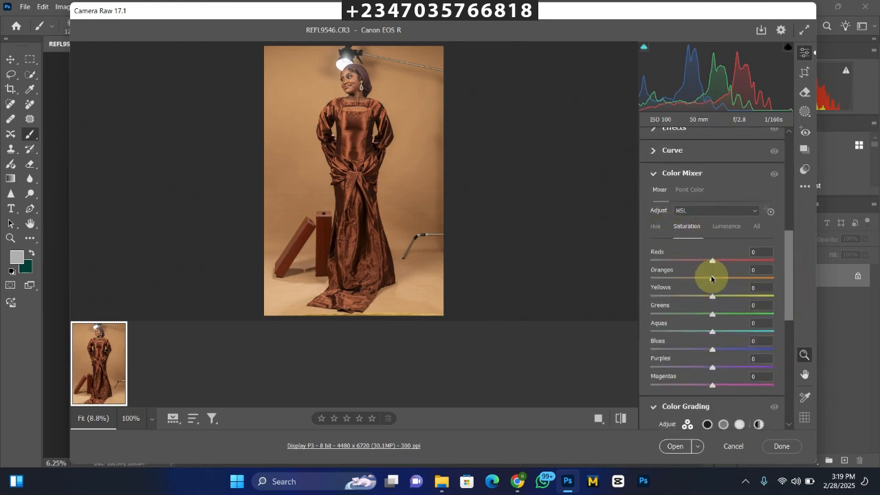
pyautogui.moveTo(711, 278)
pyautogui.mouseDown()
pyautogui.moveTo(721, 282)
pyautogui.moveTo(702, 271)
pyautogui.moveTo(720, 282)
pyautogui.mouseUp()
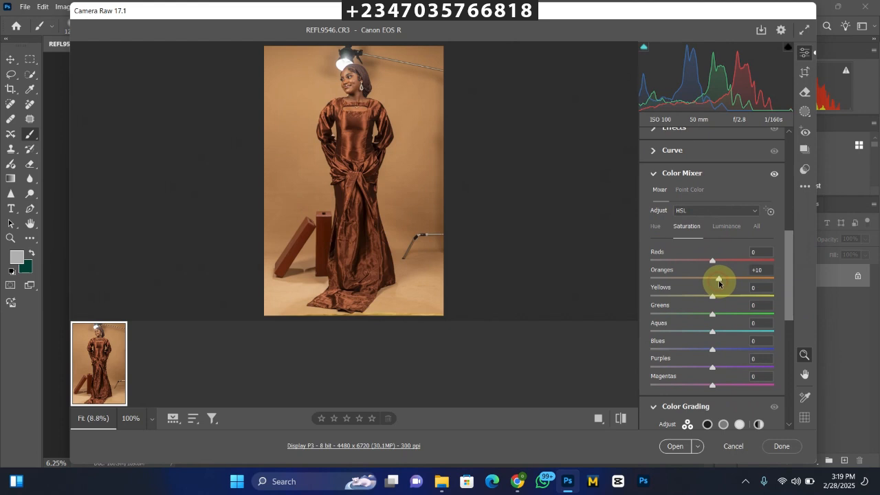
pyautogui.click(674, 445)
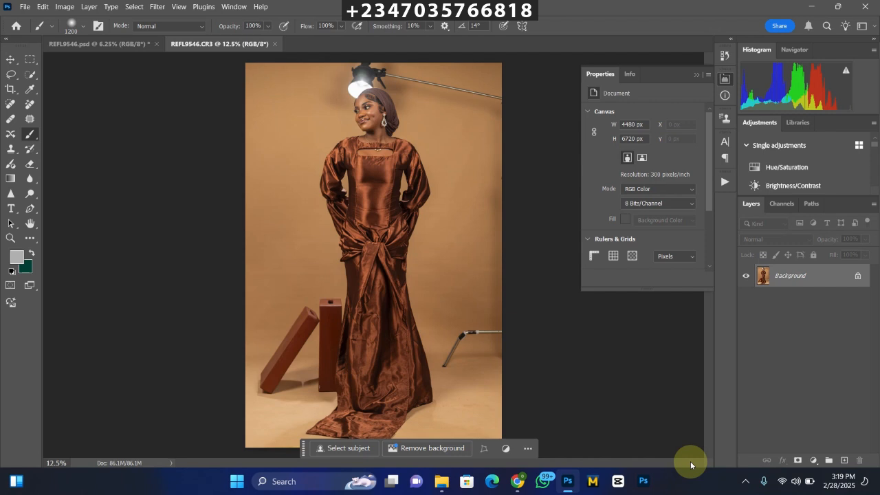
# Extend the canvas around the photo with a 4:5 crop to about 6724 × 8404 px, using the background colour fill.
pyautogui.hotkey('ctrl', '-')
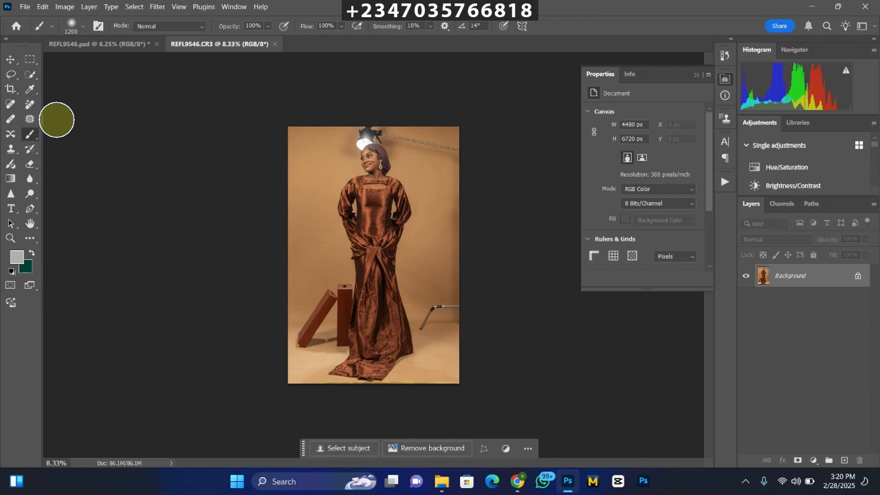
pyautogui.click(10, 89)
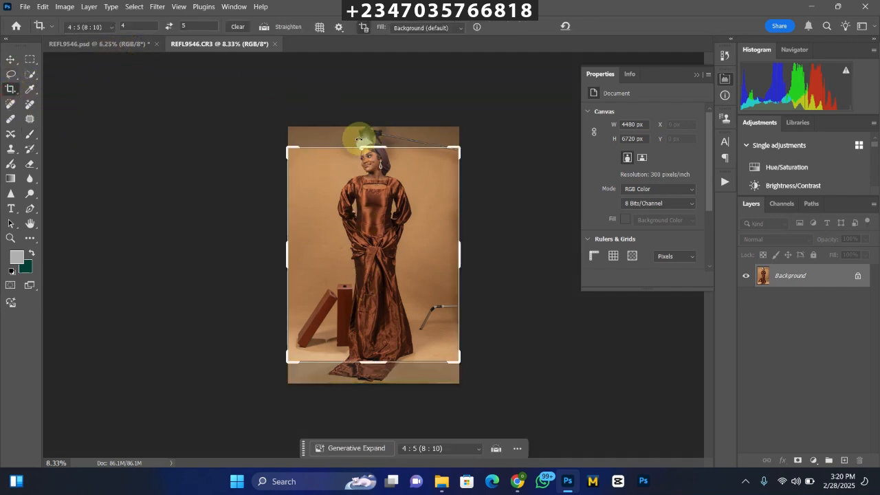
pyautogui.moveTo(369, 145); pyautogui.dragTo(374, 124)
pyautogui.moveTo(369, 391); pyautogui.dragTo(377, 411)
pyautogui.moveTo(359, 103); pyautogui.dragTo(374, 97)
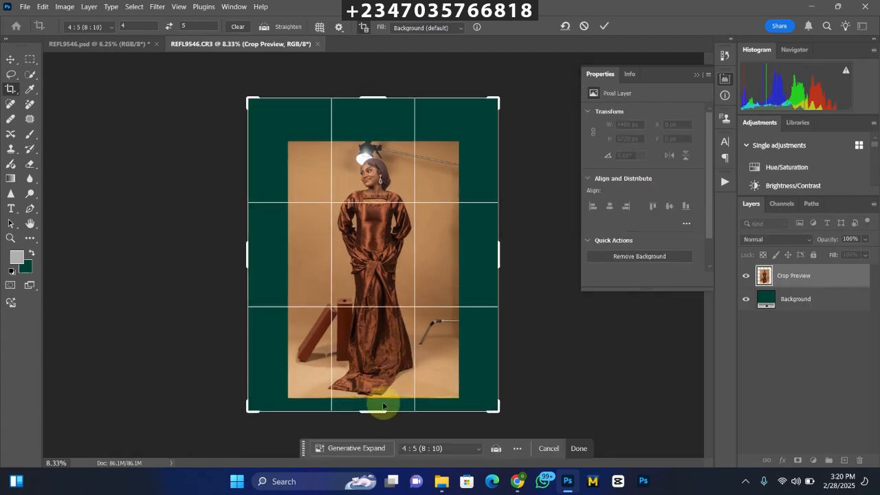
pyautogui.moveTo(373, 412); pyautogui.dragTo(373, 428)
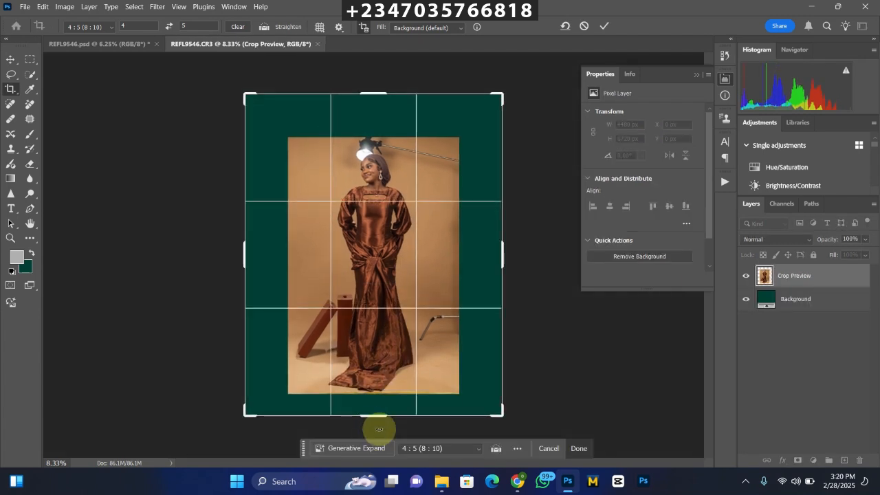
pyautogui.press('Return')
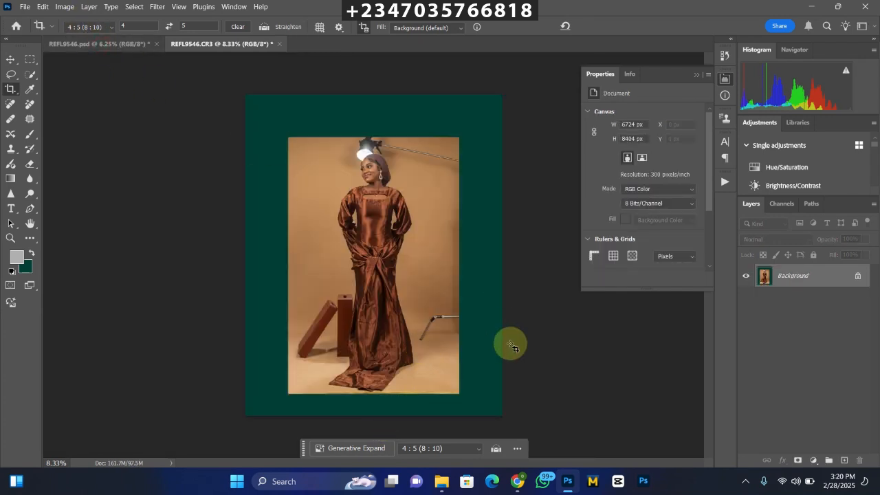
# In the REFL9546.psd document, duplicate the Background layer and name the copy "subject".
pyautogui.click(117, 43)
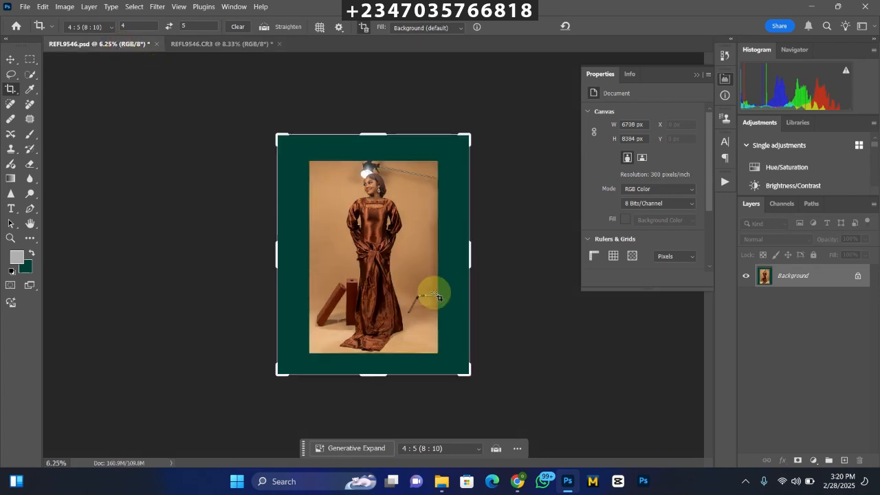
pyautogui.hotkey('ctrl', '+')
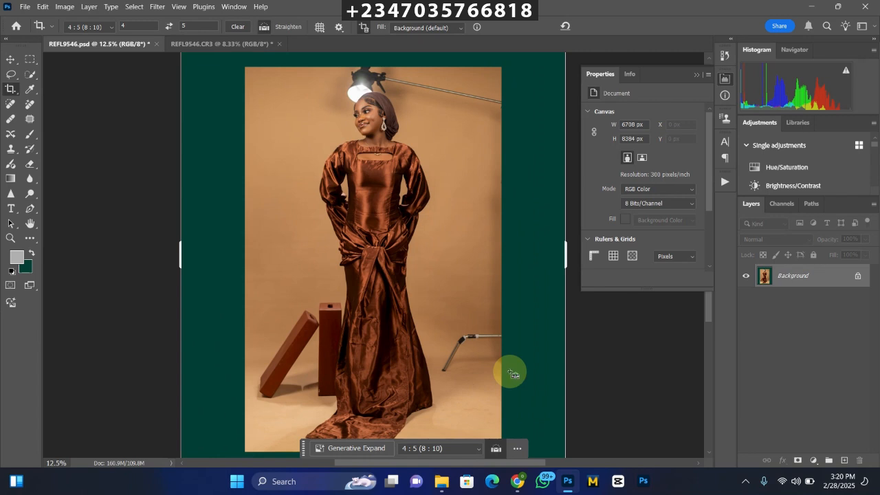
pyautogui.hotkey('ctrl', '+')
pyautogui.moveTo(373, 118); pyautogui.dragTo(363, 300)
pyautogui.hotkey('ctrl', '+')
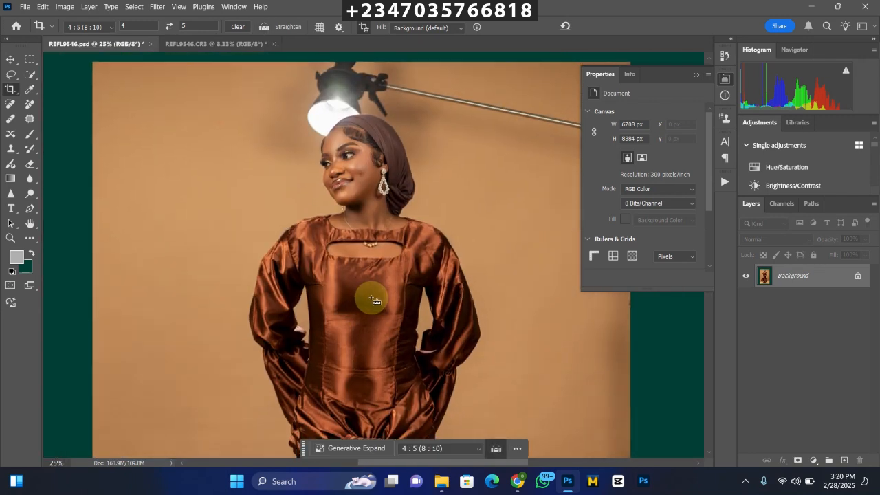
pyautogui.hotkey('ctrl', '0')
pyautogui.hotkey('ctrl', '-')
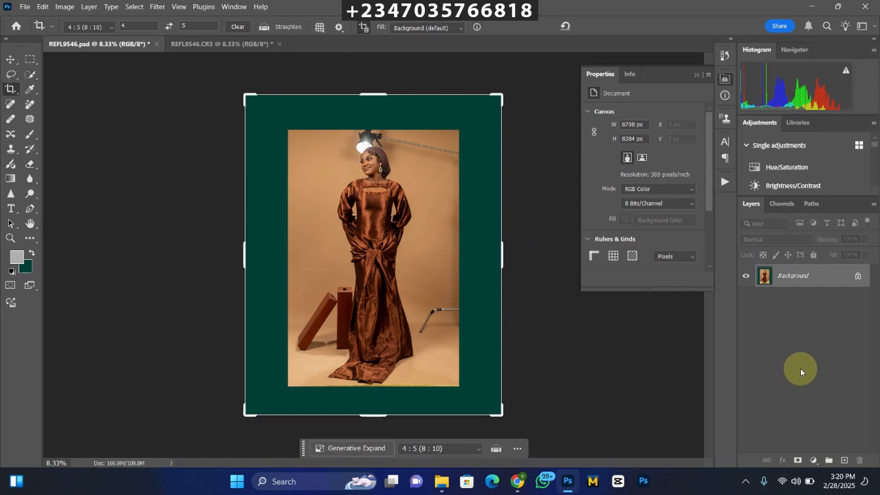
pyautogui.hotkey('ctrl', 'j')
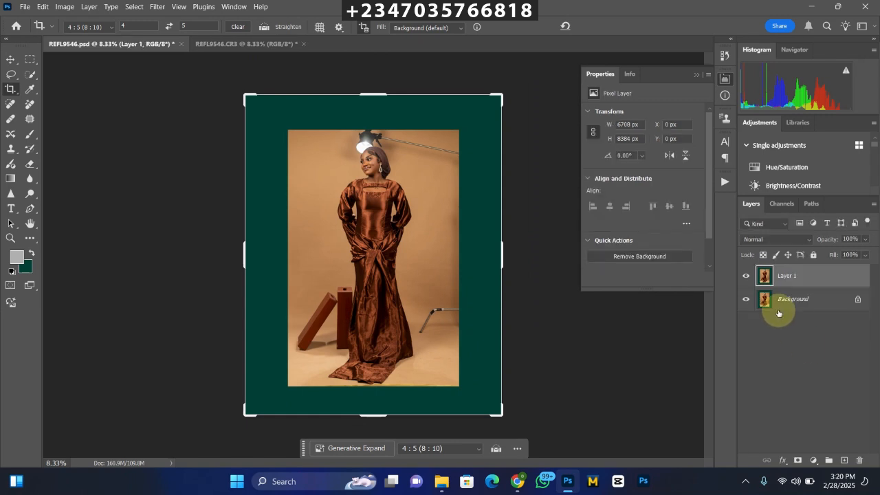
pyautogui.doubleClick(789, 276)
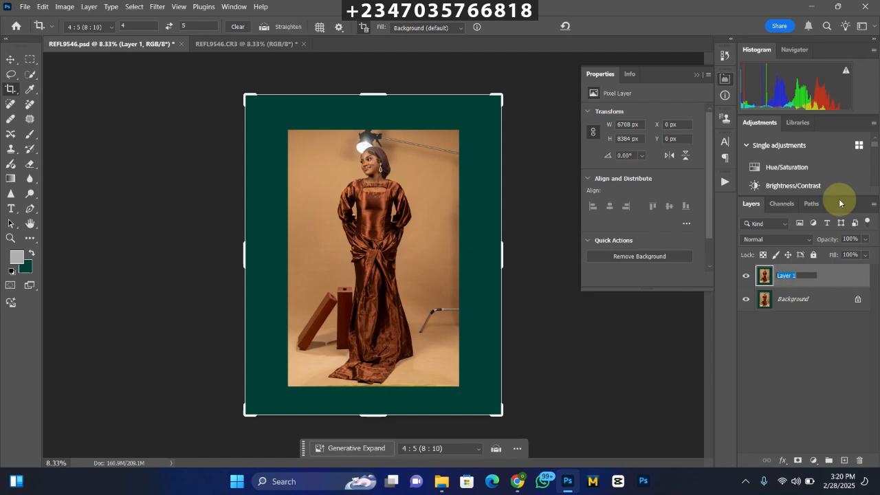
pyautogui.write('subjec')
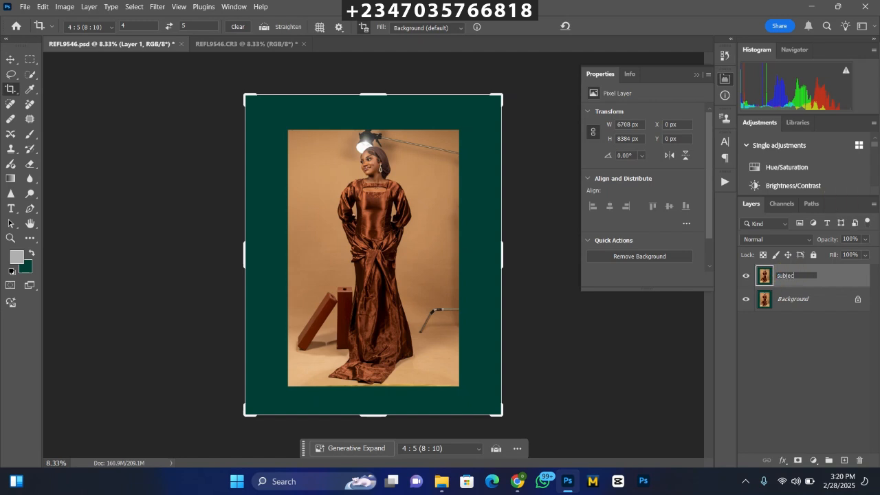
pyautogui.write('t')
pyautogui.press('Return')
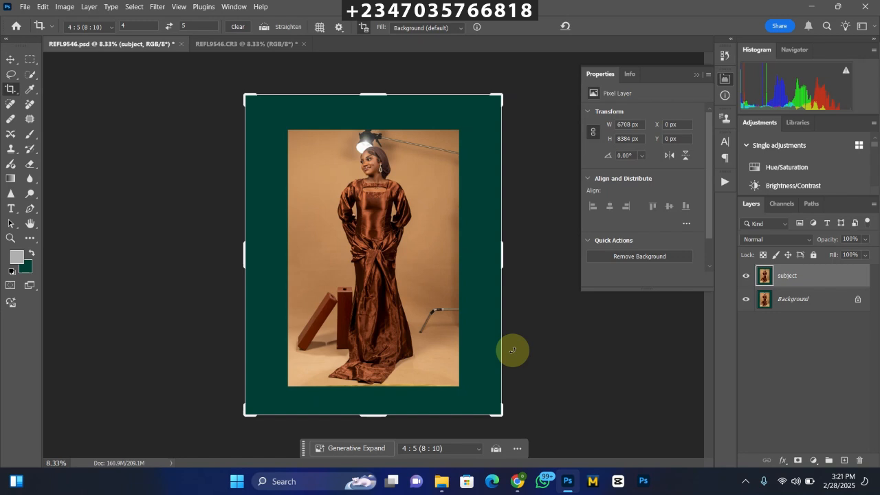
# Load the saved selection from channel "da" of REFL9546.psd as a new selection.
pyautogui.click(29, 74)
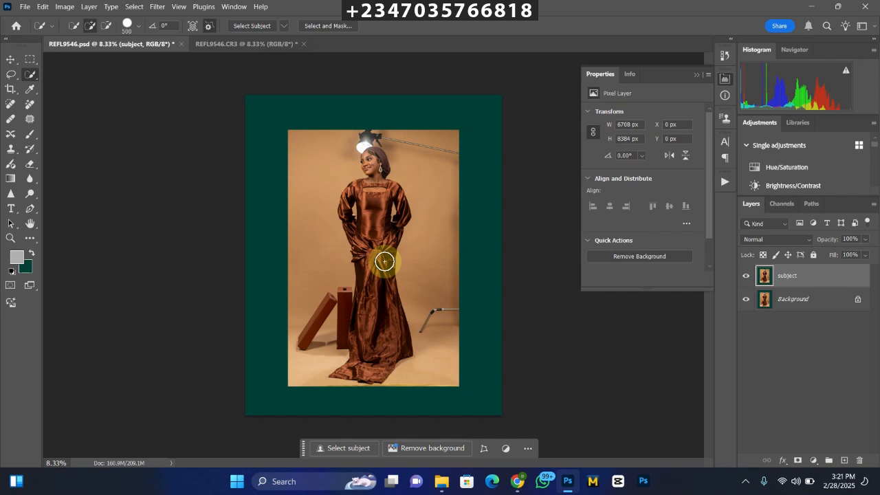
pyautogui.click(134, 6)
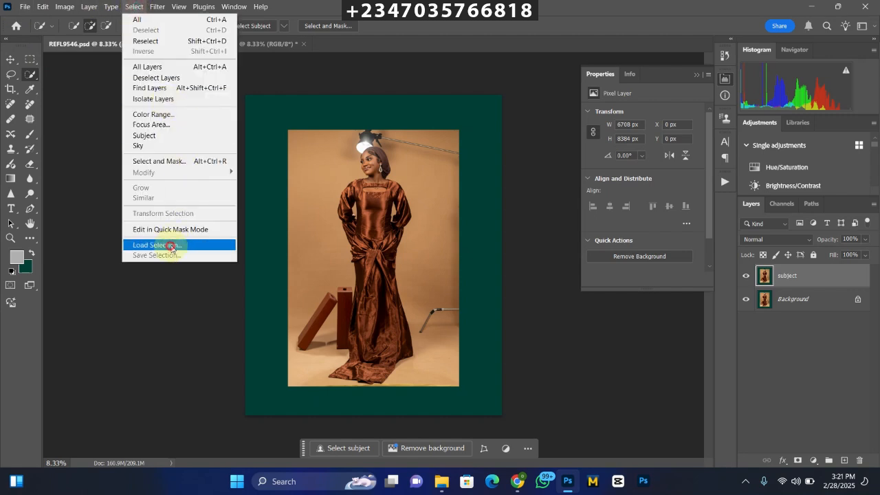
pyautogui.click(171, 246)
pyautogui.click(399, 138)
pyautogui.click(393, 172)
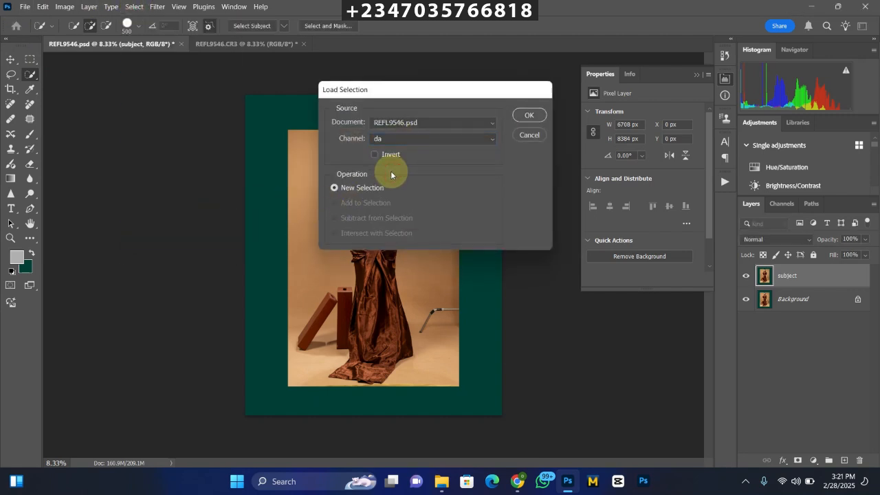
pyautogui.press('Return')
# Examine the selection outline around the woman, her dress and the two wooden blocks, close up and as a whole.
pyautogui.hotkey('ctrl', '+')
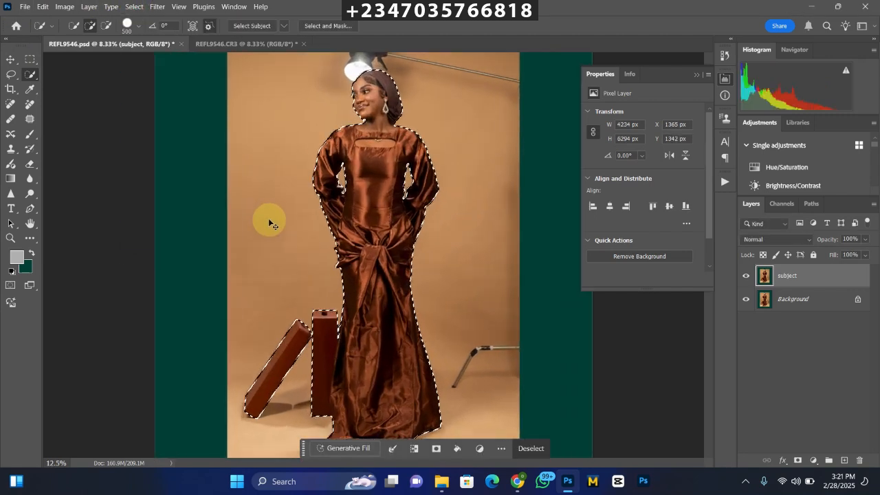
pyautogui.hotkey('ctrl', '+')
pyautogui.moveTo(412, 182); pyautogui.dragTo(374, 304)
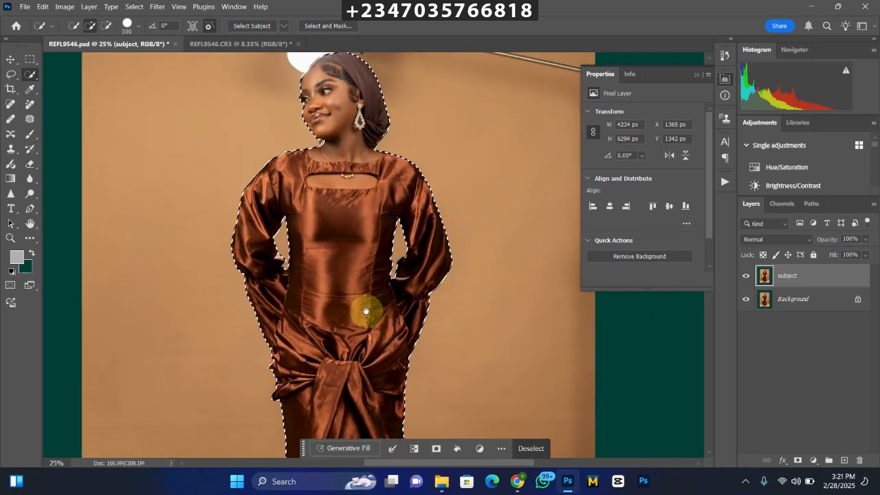
pyautogui.hotkey('ctrl', '-')
pyautogui.hotkey('ctrl', '-')
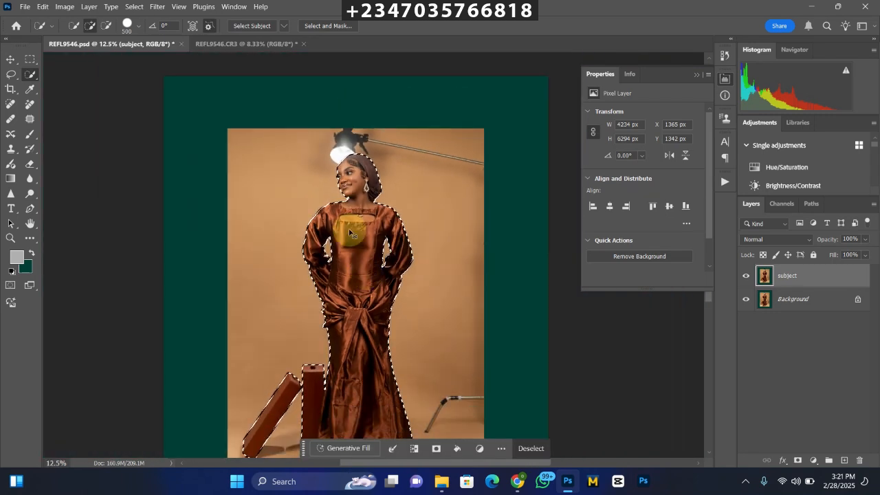
pyautogui.hotkey('ctrl', '-')
pyautogui.hotkey('ctrl', '+')
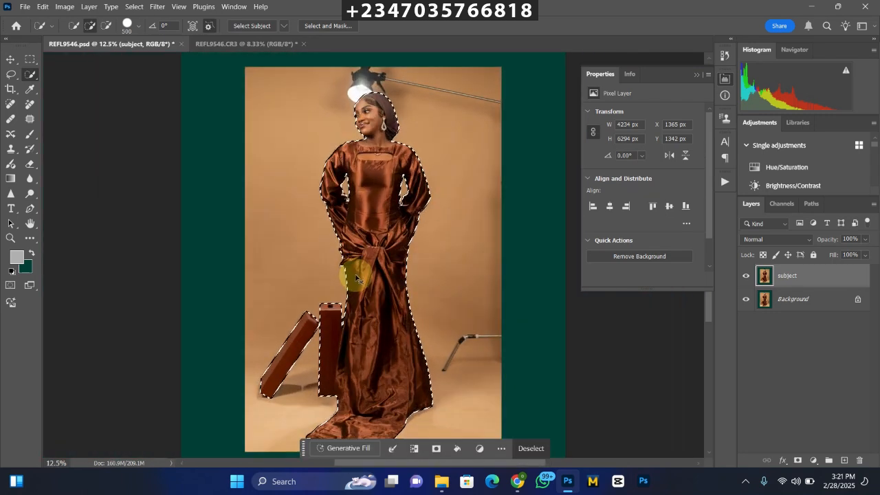
pyautogui.hotkey('ctrl', '-')
pyautogui.hotkey('ctrl', '+')
pyautogui.hotkey('ctrl', '-')
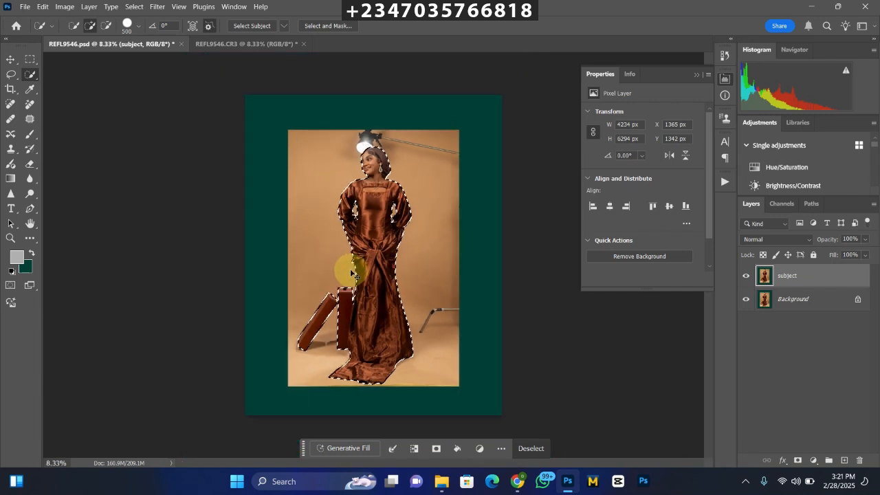
pyautogui.hotkey('ctrl', '+')
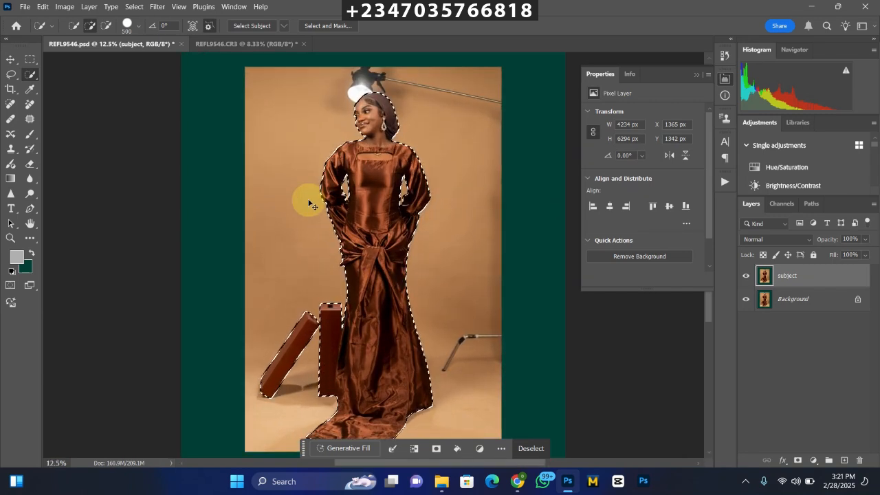
pyautogui.hotkey('ctrl', '-')
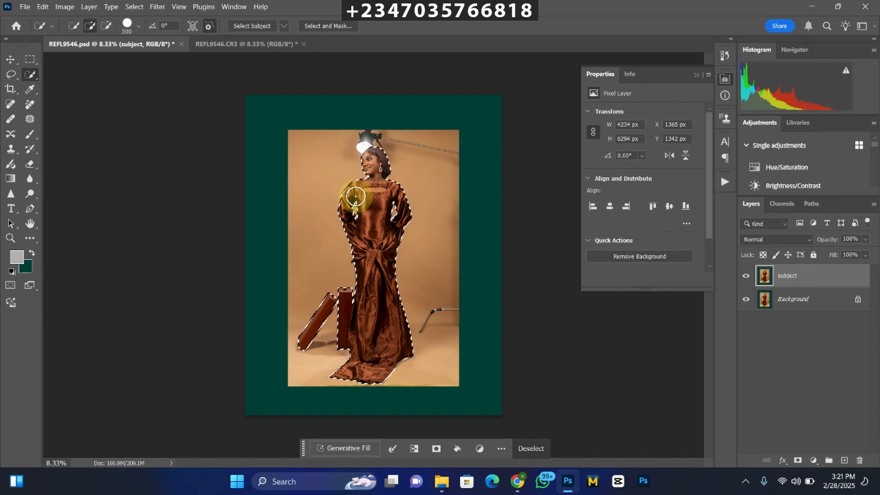
# Feather the selection by 2 pixels and turn it into a layer mask on the subject layer.
pyautogui.rightClick(345, 206)
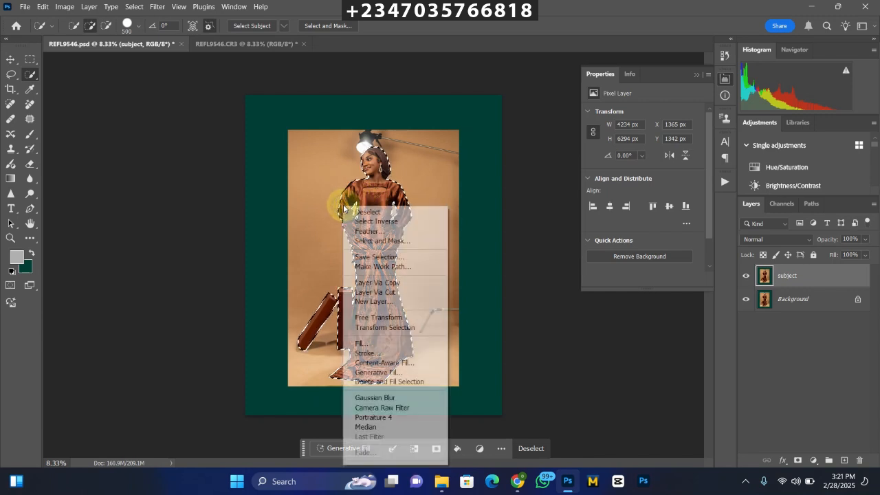
pyautogui.click(373, 231)
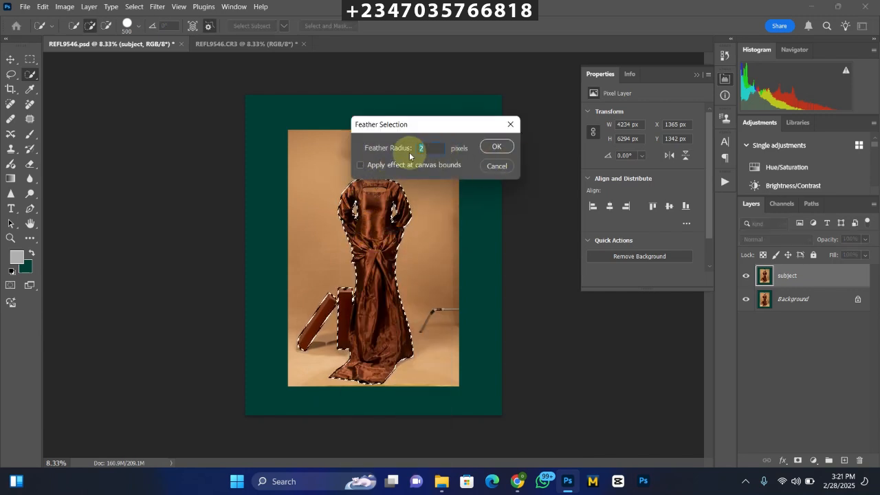
pyautogui.click(497, 148)
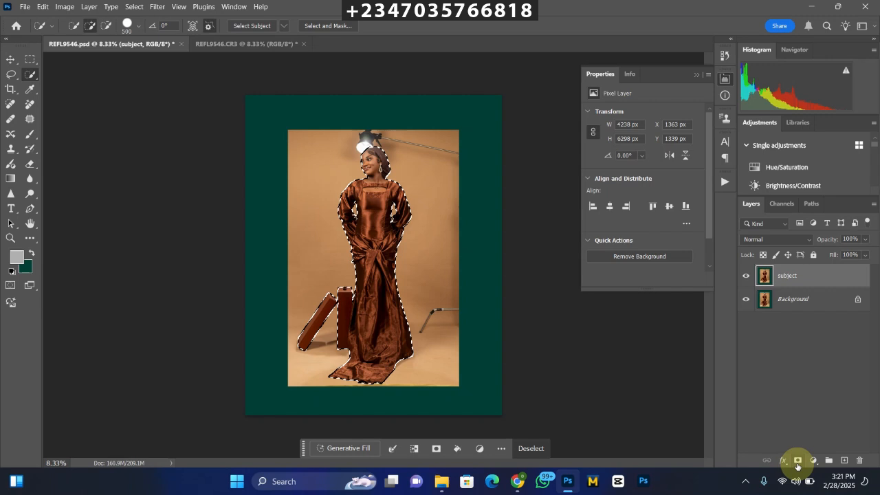
pyautogui.click(796, 461)
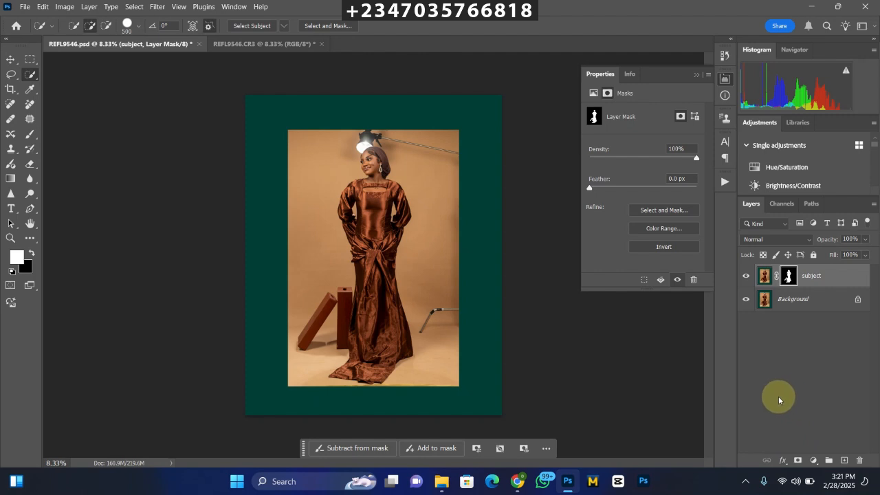
# Hide the Background layer to inspect the masked subject, show it again and select it.
pyautogui.click(747, 300)
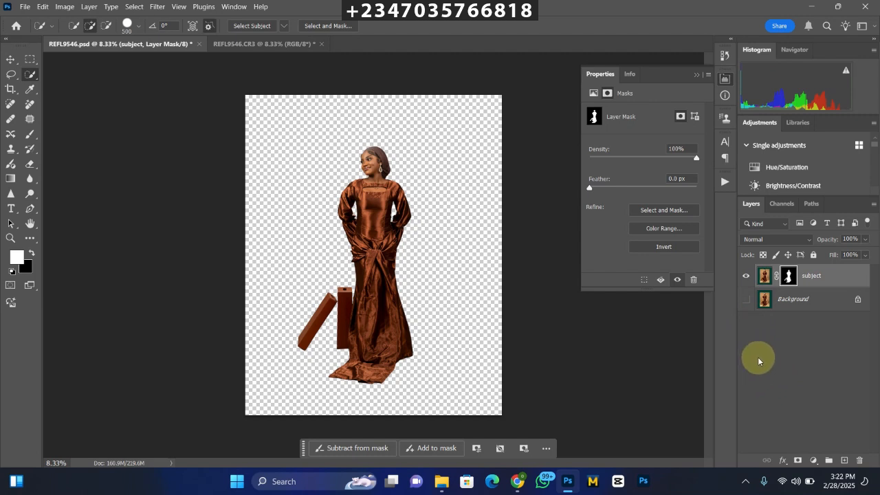
pyautogui.click(746, 299)
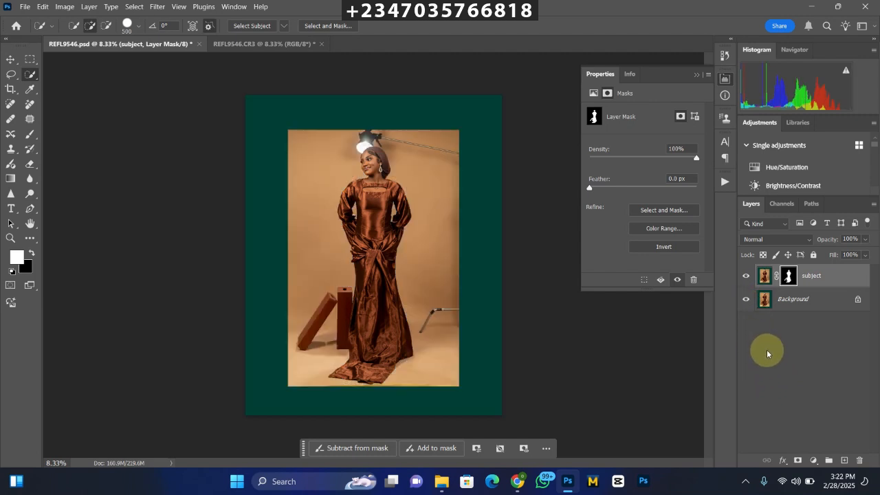
pyautogui.click(784, 301)
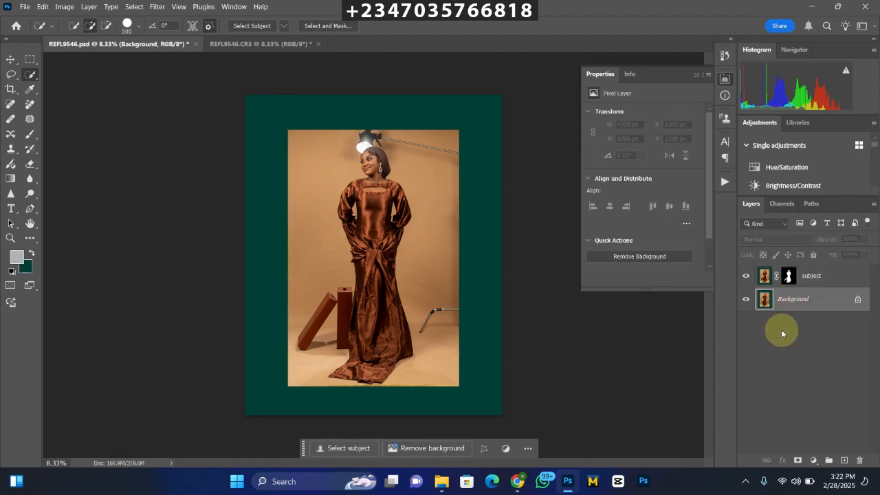
# Duplicate the Background layer and load the subject mask as a selection on the copy, expanded by 8 pixels.
pyautogui.hotkey('ctrl', 'j')
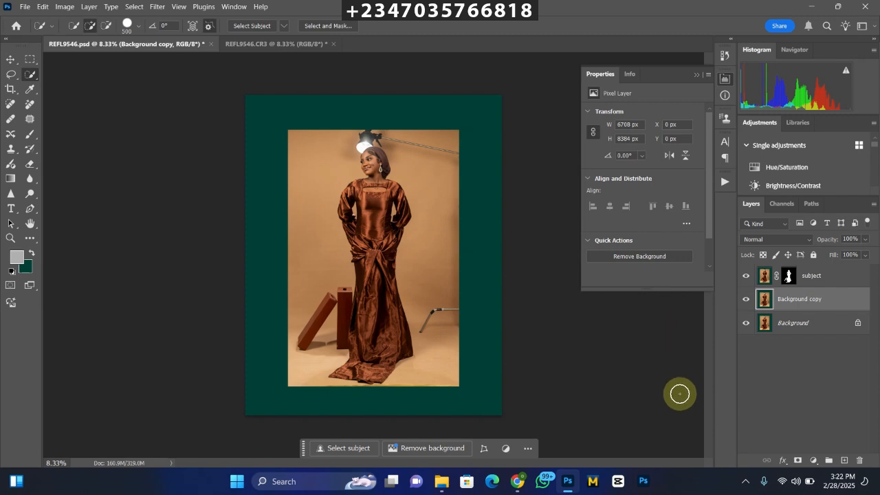
pyautogui.keyDown('ctrl'); pyautogui.click(788, 278); pyautogui.keyUp('ctrl')
pyautogui.click(129, 9)
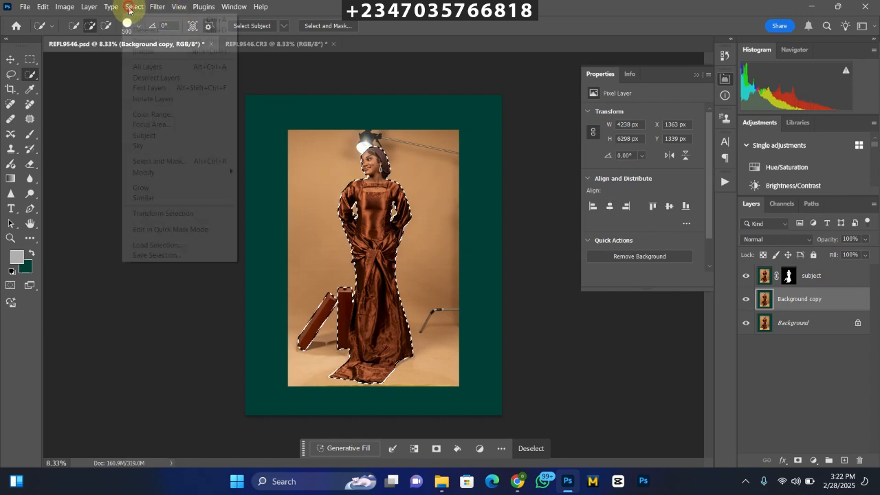
pyautogui.moveTo(226, 172)
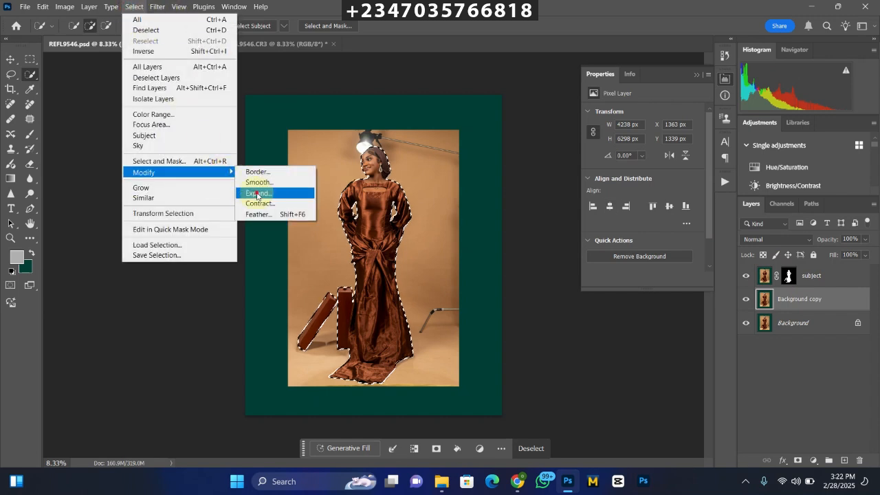
pyautogui.click(258, 194)
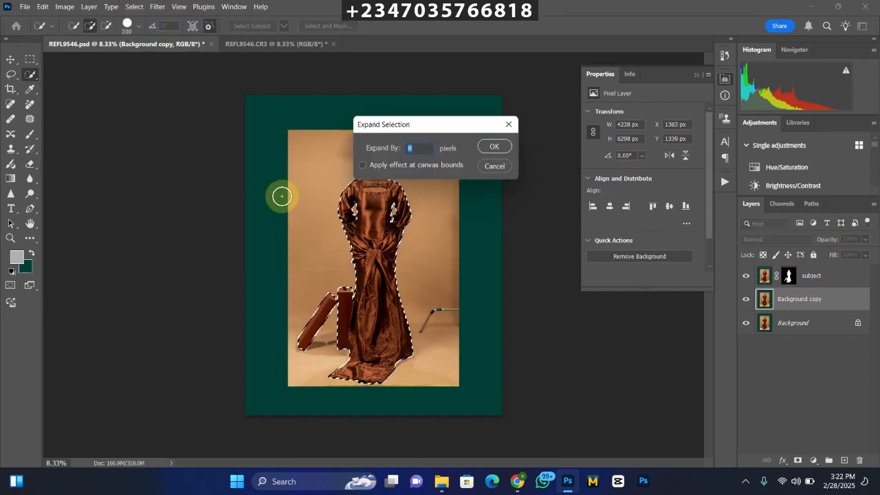
pyautogui.press('Return')
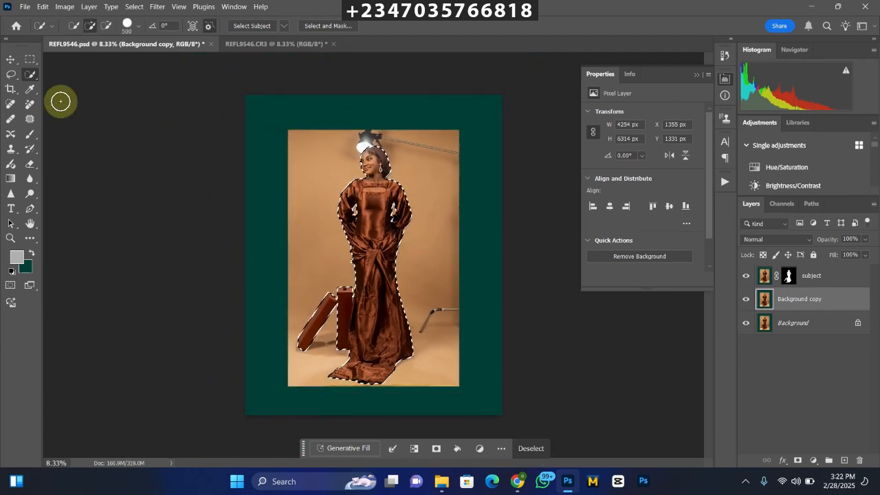
# Add rectangular areas to the selection covering the green border and photo edge above the woman and along both sides.
pyautogui.click(31, 59)
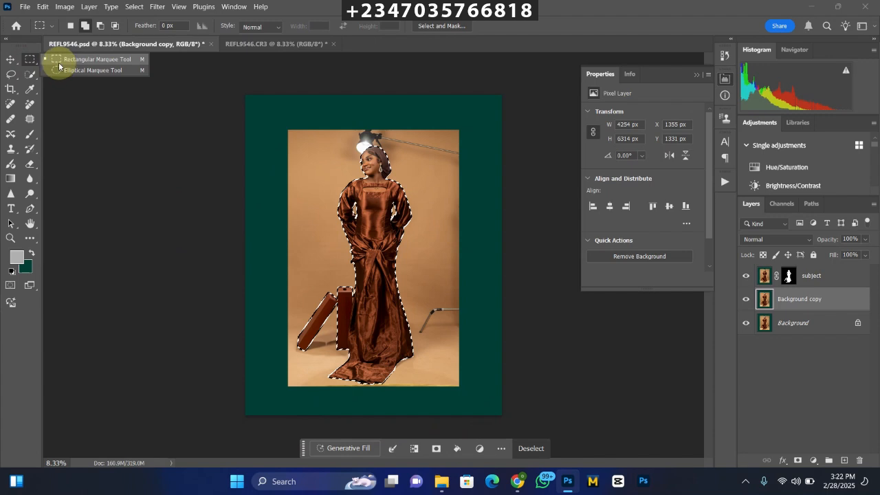
pyautogui.click(61, 62)
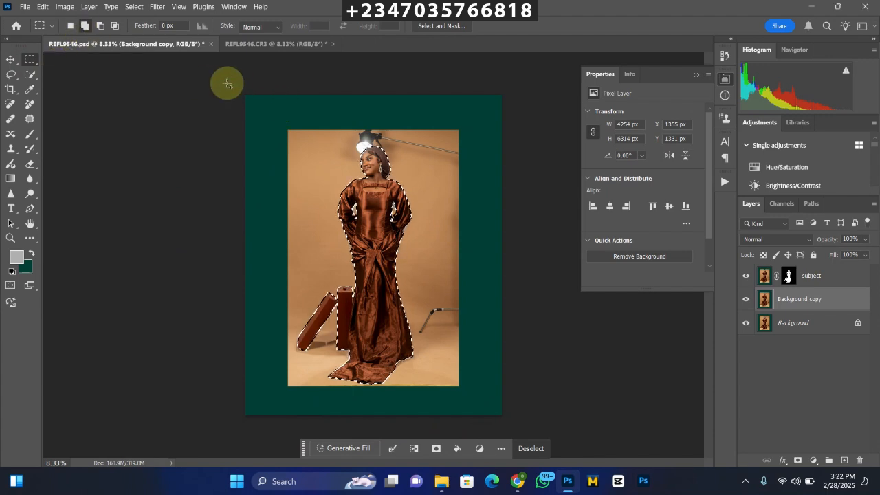
pyautogui.moveTo(227, 84); pyautogui.dragTo(503, 161)
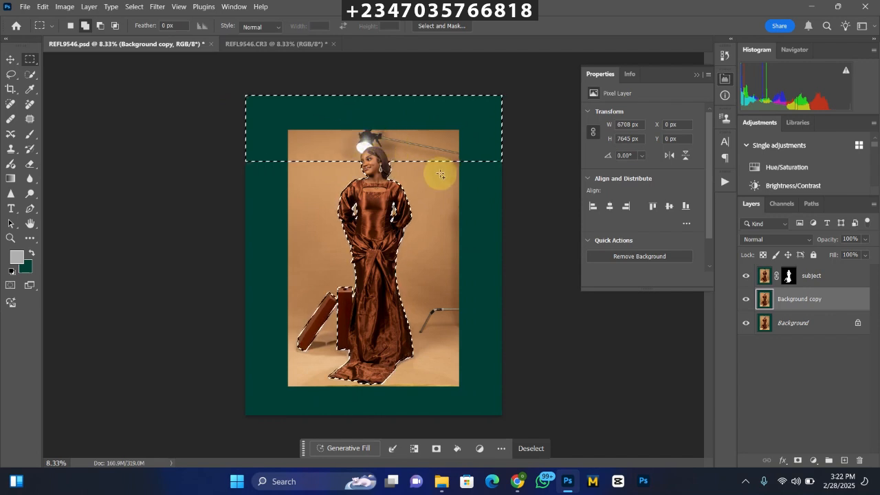
pyautogui.moveTo(454, 158); pyautogui.dragTo(619, 450)
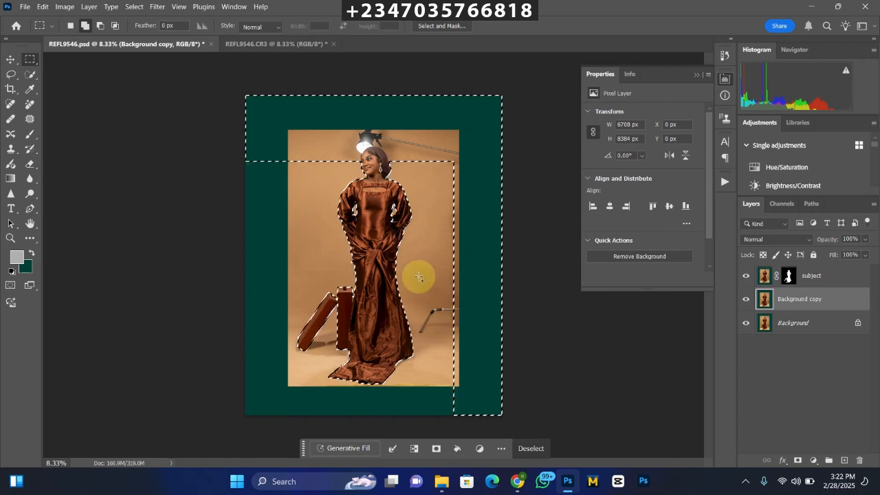
pyautogui.moveTo(225, 151); pyautogui.dragTo(232, 149)
pyautogui.moveTo(294, 228); pyautogui.dragTo(292, 363)
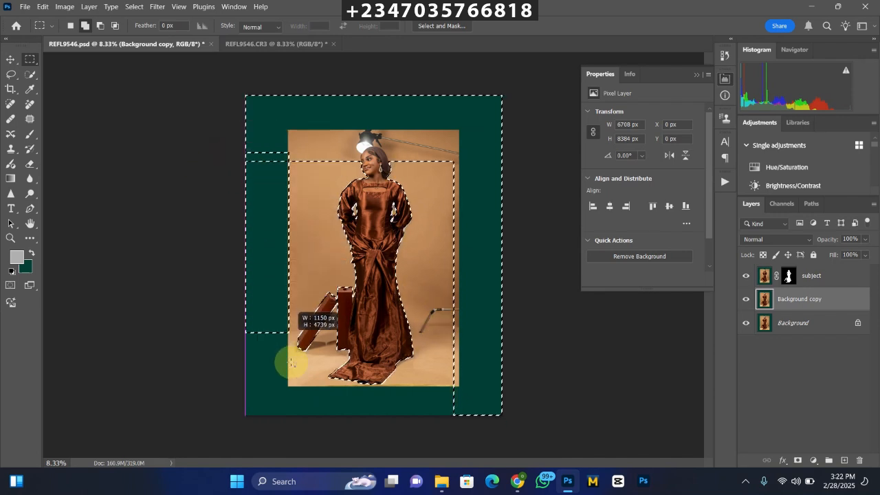
pyautogui.moveTo(294, 416); pyautogui.dragTo(290, 430)
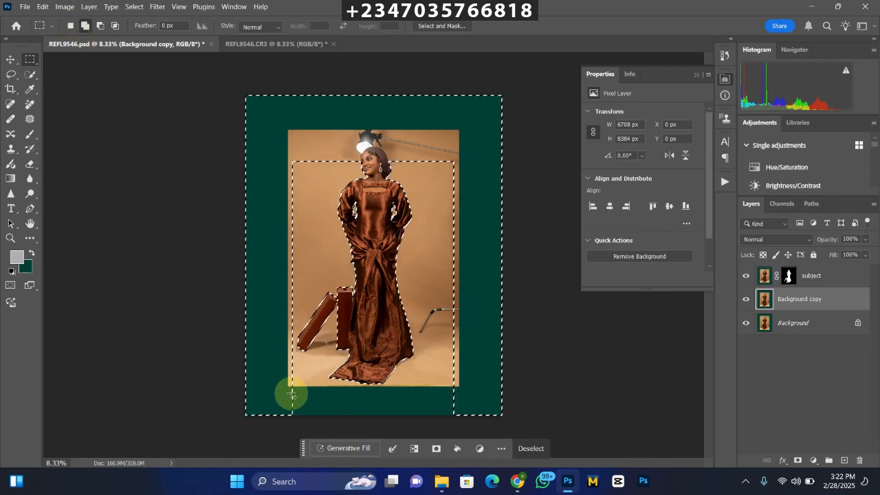
pyautogui.moveTo(292, 389); pyautogui.dragTo(289, 387)
# Add the green strip below the photo to the selection, including a thin sliver of the photo's lower edge.
pyautogui.moveTo(331, 418); pyautogui.dragTo(534, 477)
pyautogui.hotkey('ctrl', '+')
pyautogui.hotkey('ctrl', '+')
pyautogui.moveTo(430, 362); pyautogui.dragTo(420, 166)
pyautogui.moveTo(194, 320); pyautogui.dragTo(196, 321)
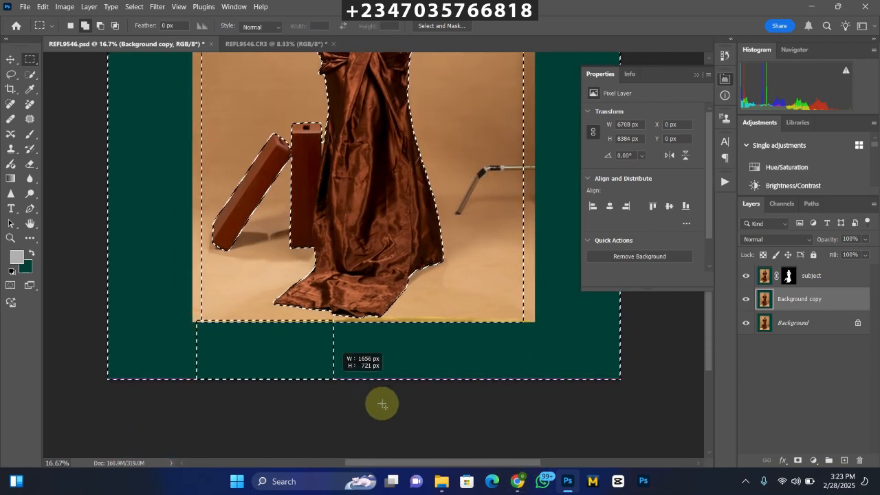
pyautogui.moveTo(383, 404); pyautogui.dragTo(321, 327)
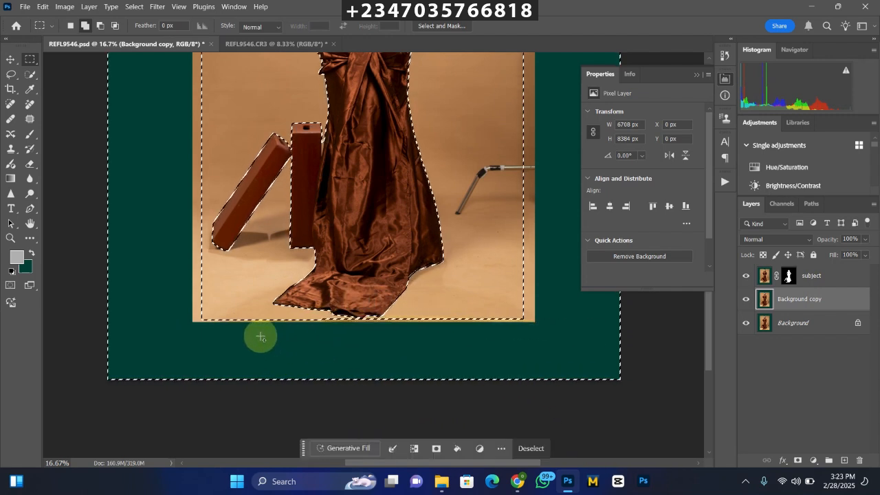
pyautogui.scroll(-2, 261, 337)
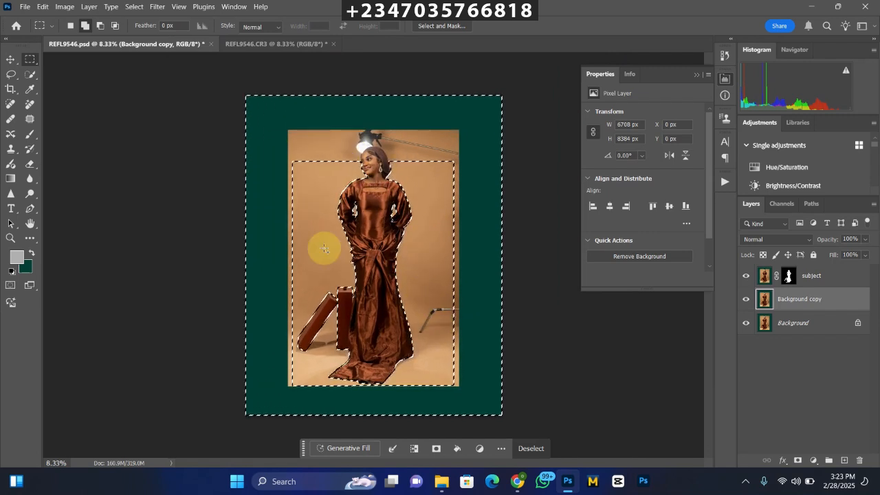
# Add the metal stand leg beside the dress to the selection with the Polygonal Lasso.
pyautogui.rightClick(11, 73)
pyautogui.click(58, 71)
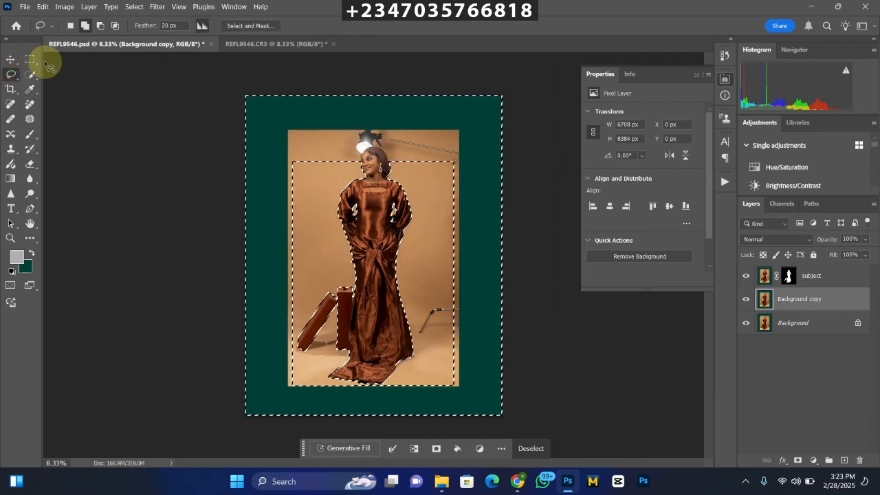
pyautogui.rightClick(11, 74)
pyautogui.click(43, 101)
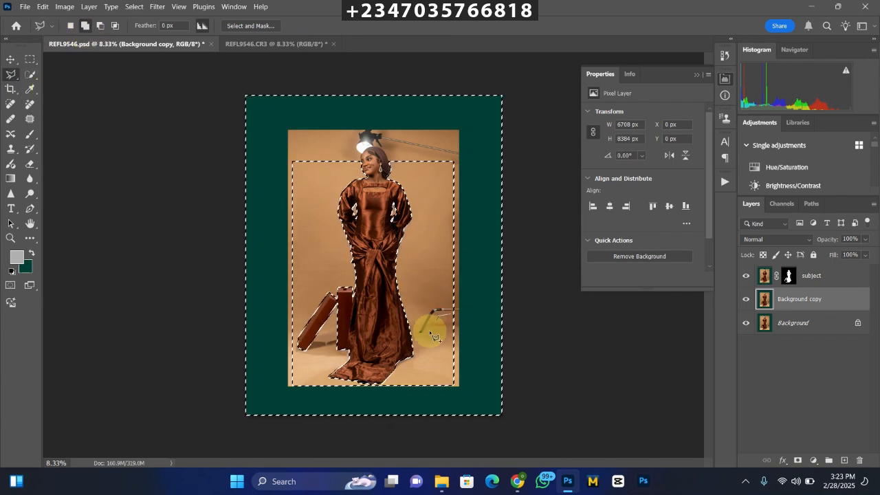
pyautogui.click(420, 316)
pyautogui.click(430, 302)
pyautogui.click(442, 298)
pyautogui.click(455, 300)
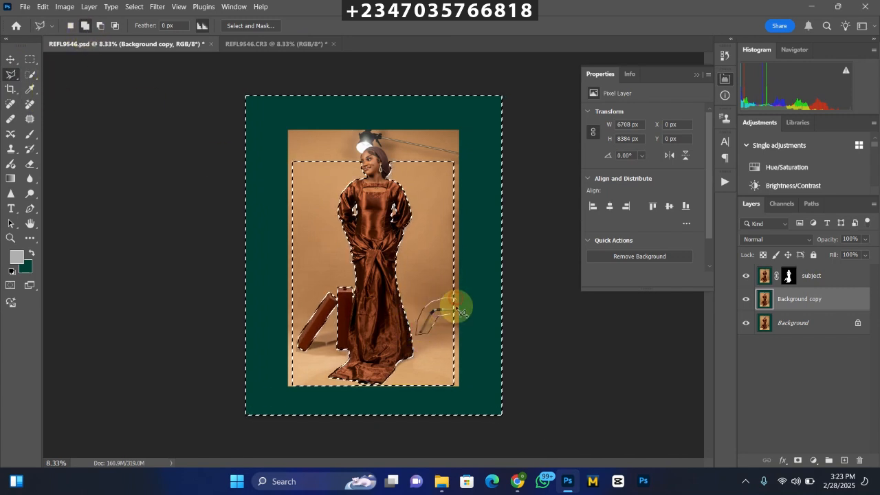
pyautogui.doubleClick(451, 317)
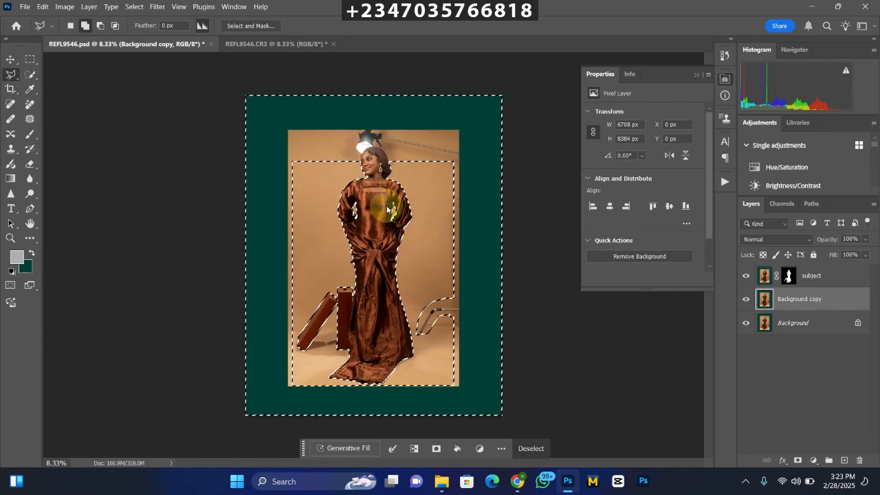
# Fill the selection with Content-Aware, Color Adaptation on, Normal mode and 100% opacity, and deselect.
pyautogui.rightClick(382, 206)
pyautogui.click(403, 344)
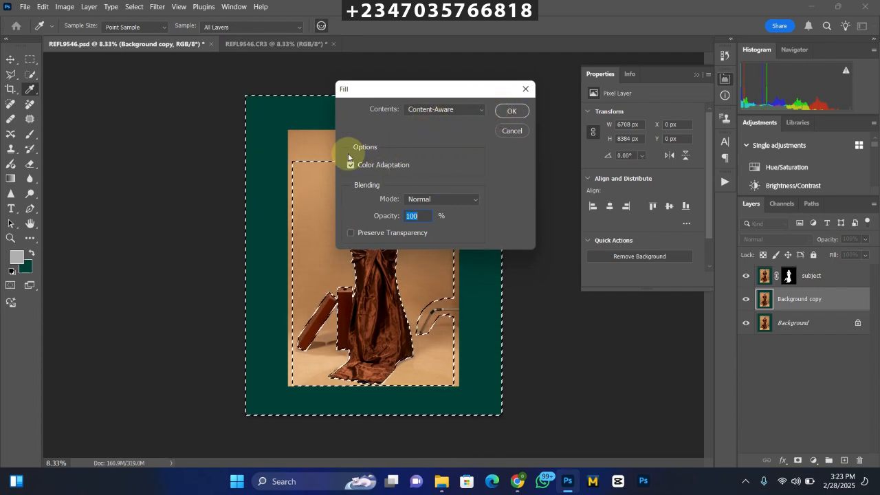
pyautogui.click(511, 111)
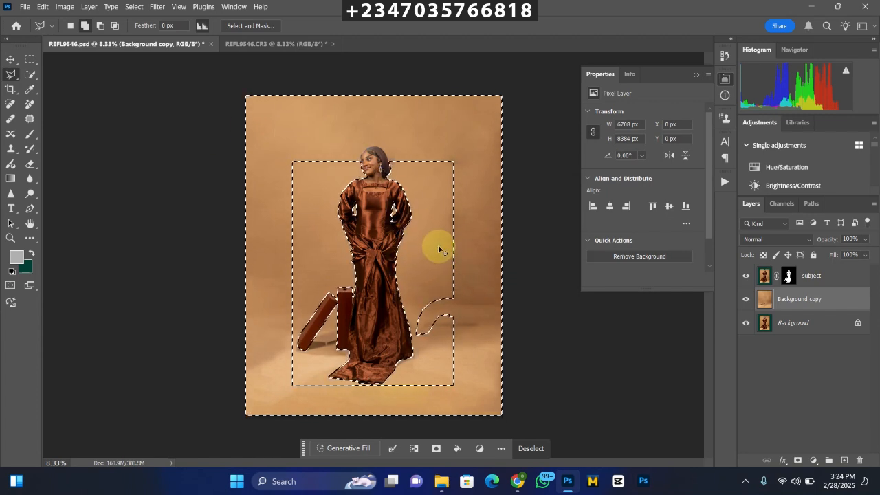
pyautogui.click(330, 183)
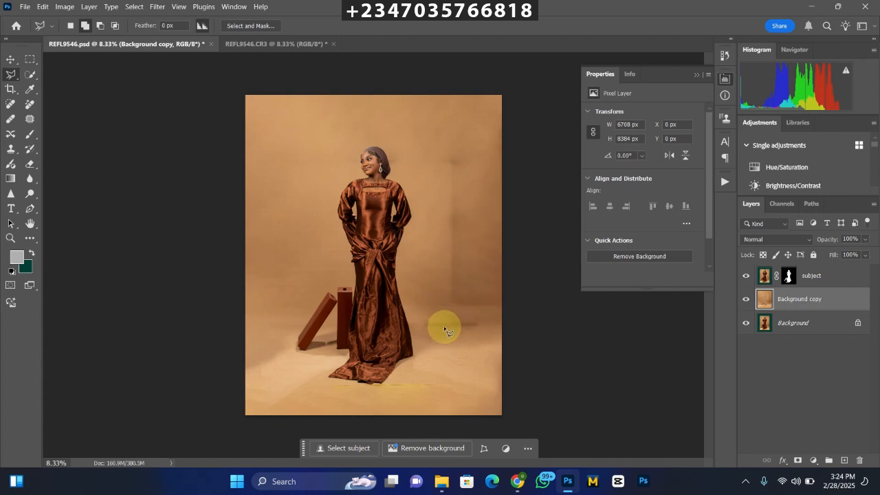
# Patch the dark vertical seam in the backdrop beside the woman with clean backdrop from her other side.
pyautogui.hotkey('ctrl', '+')
pyautogui.hotkey('ctrl', '+')
pyautogui.moveTo(443, 352); pyautogui.dragTo(367, 257)
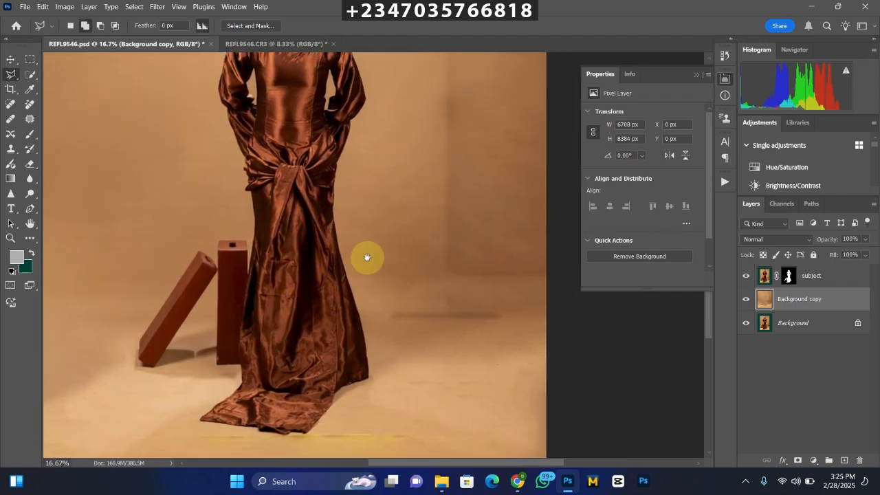
pyautogui.hotkey('ctrl', '-')
pyautogui.hotkey('ctrl', '-')
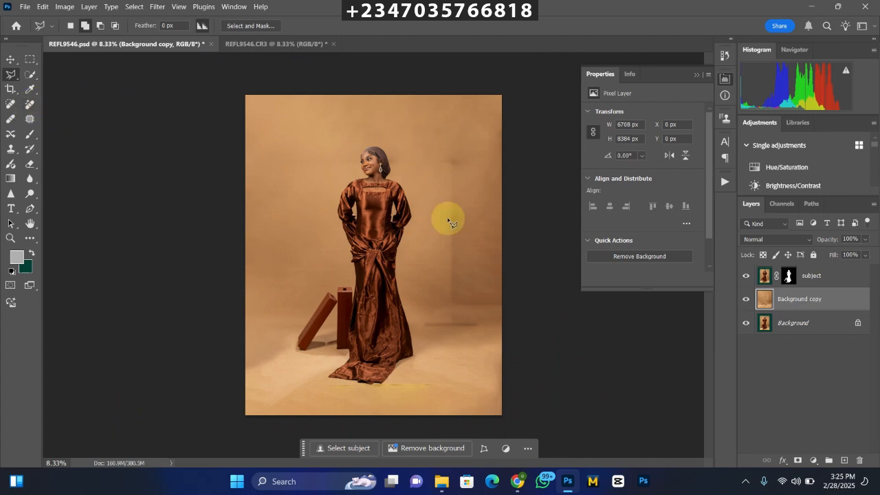
pyautogui.click(30, 120)
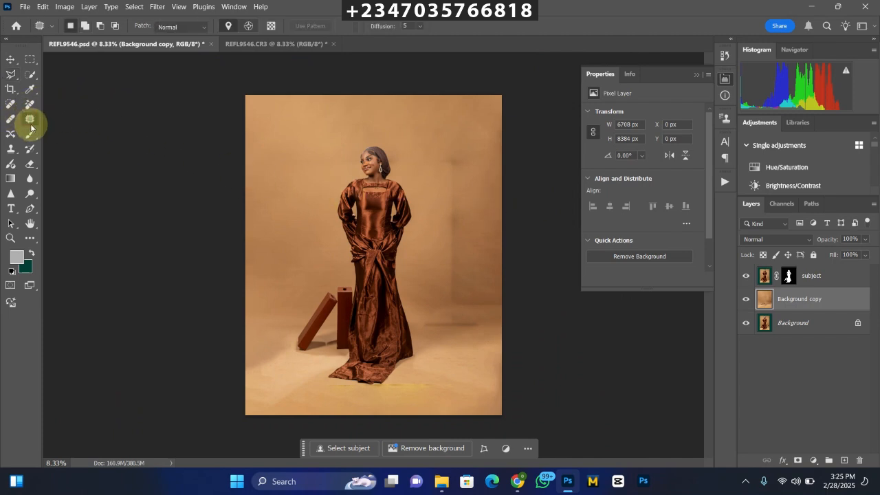
pyautogui.moveTo(436, 173)
pyautogui.mouseDown()
pyautogui.moveTo(488, 208)
pyautogui.moveTo(415, 191)
pyautogui.moveTo(434, 180)
pyautogui.mouseUp()
pyautogui.moveTo(449, 222)
pyautogui.mouseDown()
pyautogui.moveTo(296, 173)
pyautogui.moveTo(298, 194)
pyautogui.mouseUp()
pyautogui.moveTo(439, 256)
pyautogui.mouseDown()
pyautogui.moveTo(448, 294)
pyautogui.moveTo(471, 301)
pyautogui.moveTo(440, 249)
pyautogui.moveTo(289, 230)
pyautogui.mouseUp()
pyautogui.click(512, 305)
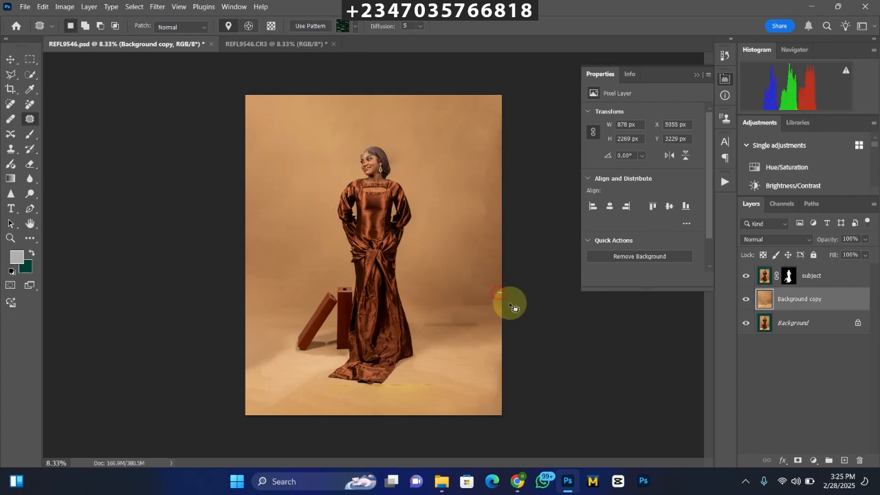
# Patch the dark streak on the floor beside the dress and the uneven spots on the wall above it.
pyautogui.moveTo(510, 303)
pyautogui.mouseDown()
pyautogui.moveTo(449, 304)
pyautogui.moveTo(474, 286)
pyautogui.mouseUp()
pyautogui.moveTo(421, 319)
pyautogui.mouseDown()
pyautogui.moveTo(476, 333)
pyautogui.moveTo(435, 331)
pyautogui.moveTo(460, 354)
pyautogui.mouseUp()
pyautogui.moveTo(400, 376)
pyautogui.mouseDown()
pyautogui.moveTo(448, 395)
pyautogui.moveTo(425, 407)
pyautogui.moveTo(357, 392)
pyautogui.moveTo(405, 384)
pyautogui.moveTo(448, 268)
pyautogui.moveTo(454, 169)
pyautogui.moveTo(466, 235)
pyautogui.moveTo(502, 204)
pyautogui.moveTo(468, 229)
pyautogui.mouseUp()
pyautogui.moveTo(481, 216); pyautogui.dragTo(442, 214)
pyautogui.moveTo(449, 275)
pyautogui.mouseDown()
pyautogui.moveTo(474, 263)
pyautogui.moveTo(474, 242)
pyautogui.mouseUp()
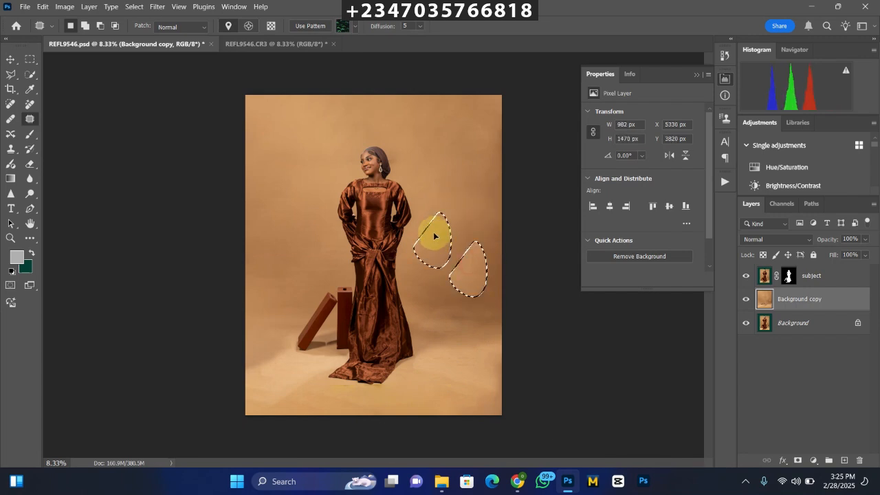
pyautogui.click(451, 229)
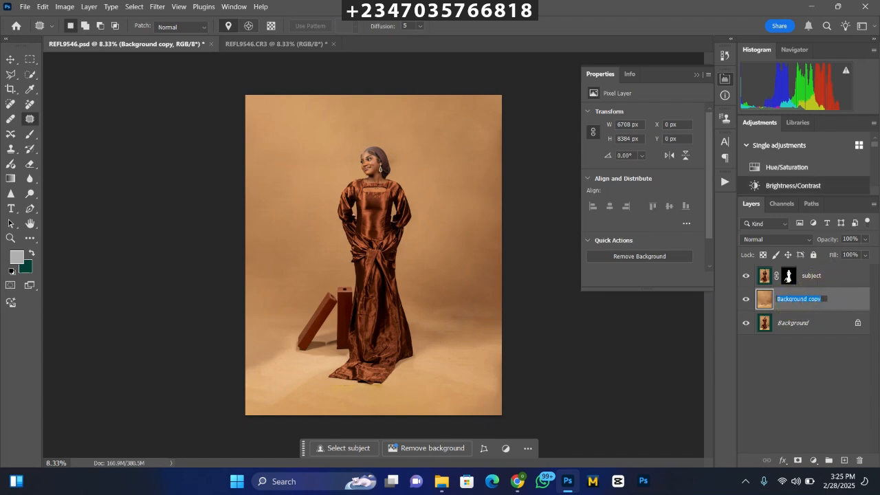
# Rename the Background copy layer as modify and duplicate it as a layer named blur.
pyautogui.write('y')
pyautogui.press('Return')
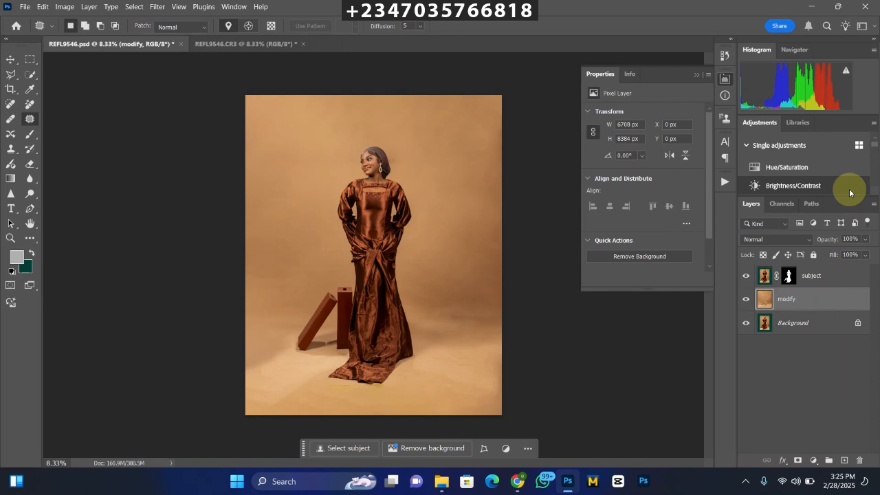
pyautogui.hotkey('ctrl', 'j')
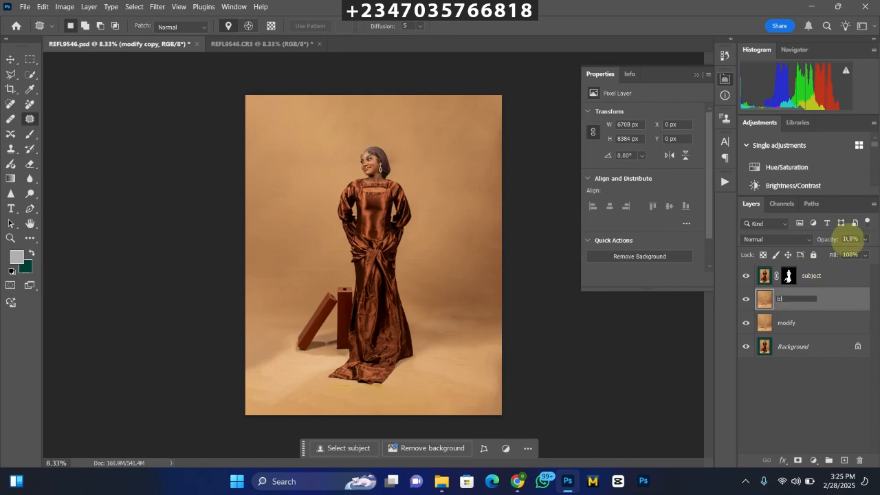
pyautogui.press('Return')
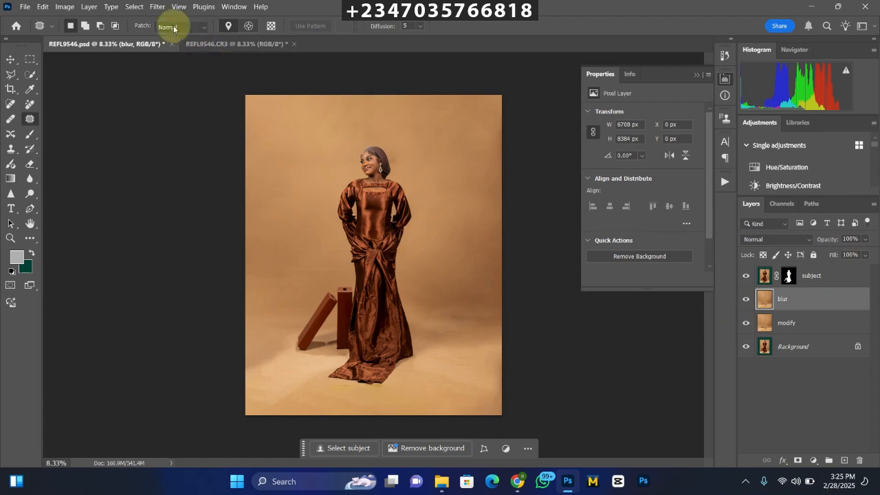
# Apply a Gaussian Blur with a radius of 200 pixels to the blur layer.
pyautogui.click(157, 6)
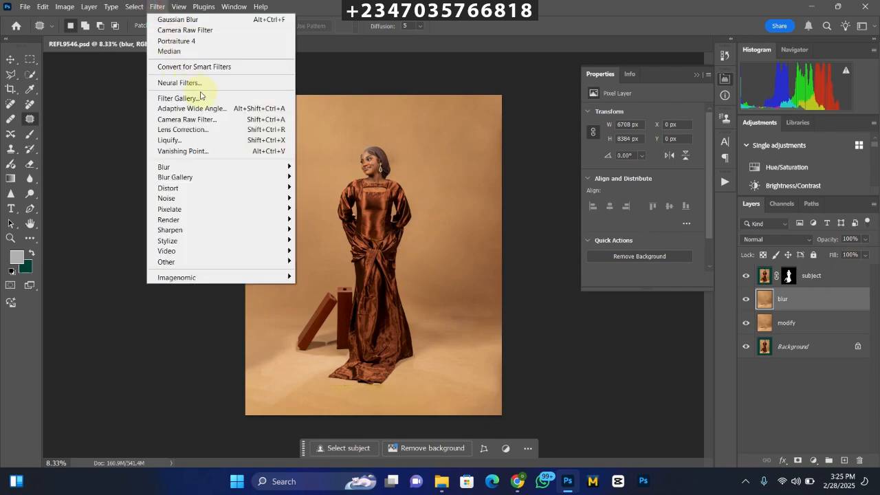
pyautogui.click(216, 167)
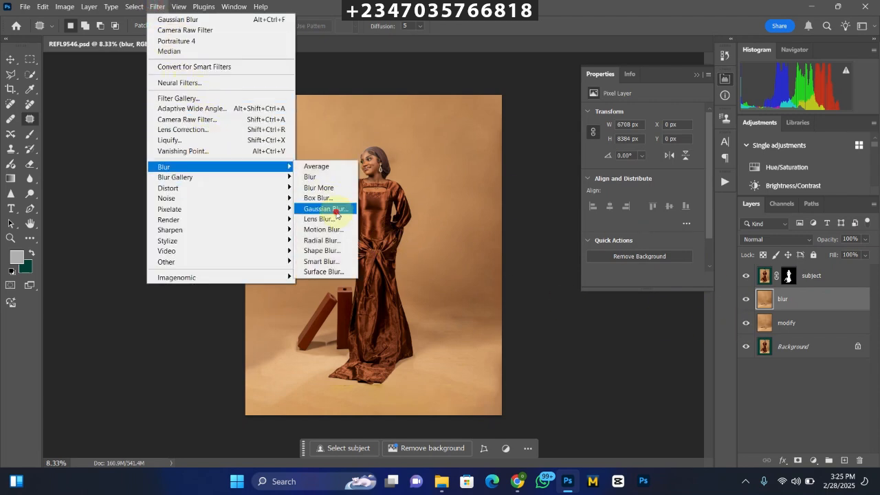
pyautogui.click(328, 207)
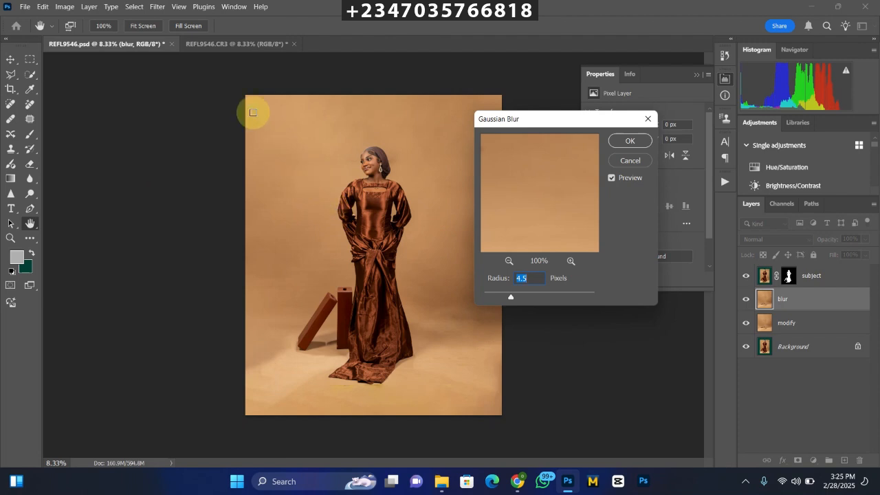
pyautogui.write('200')
pyautogui.press('Return')
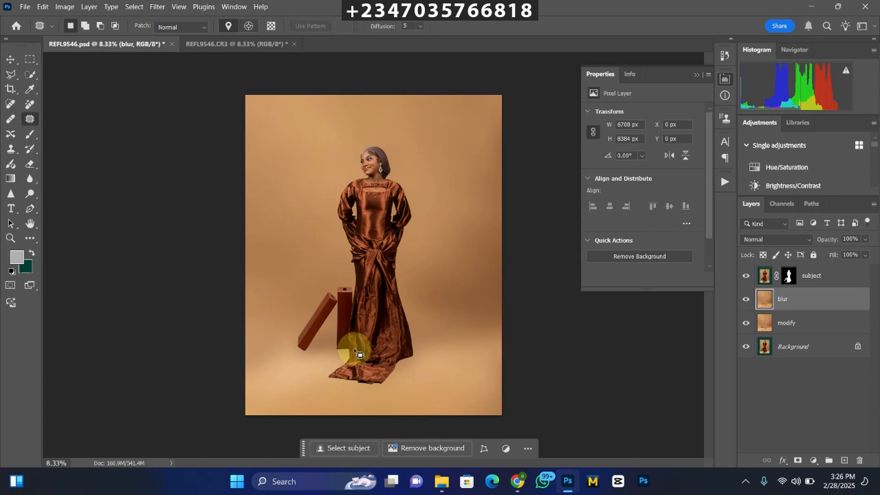
pyautogui.hotkey('ctrl', '+')
pyautogui.hotkey('ctrl', '-')
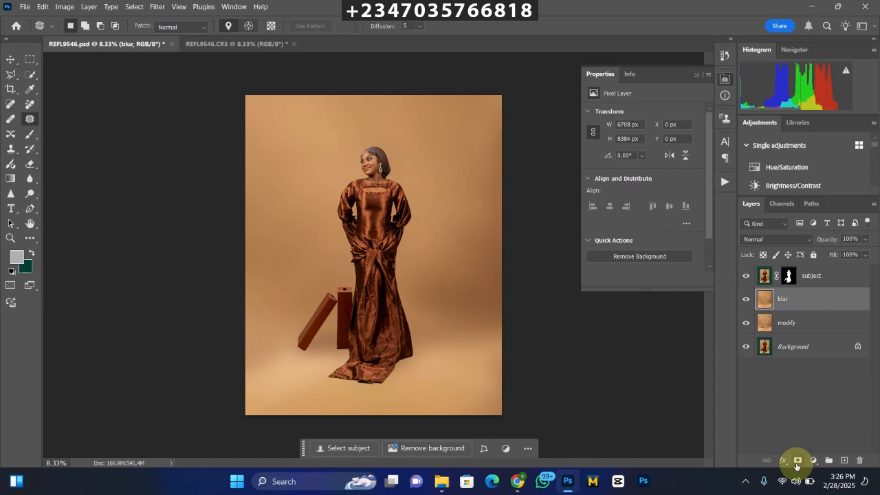
# Add a layer mask to the blur layer and paint black over the floor around the dress hem with a 1200-pixel brush.
pyautogui.click(796, 461)
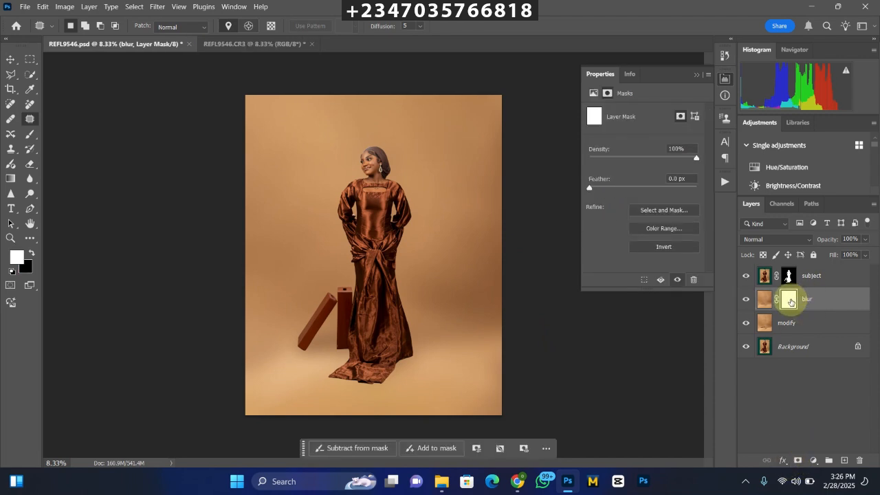
pyautogui.click(30, 133)
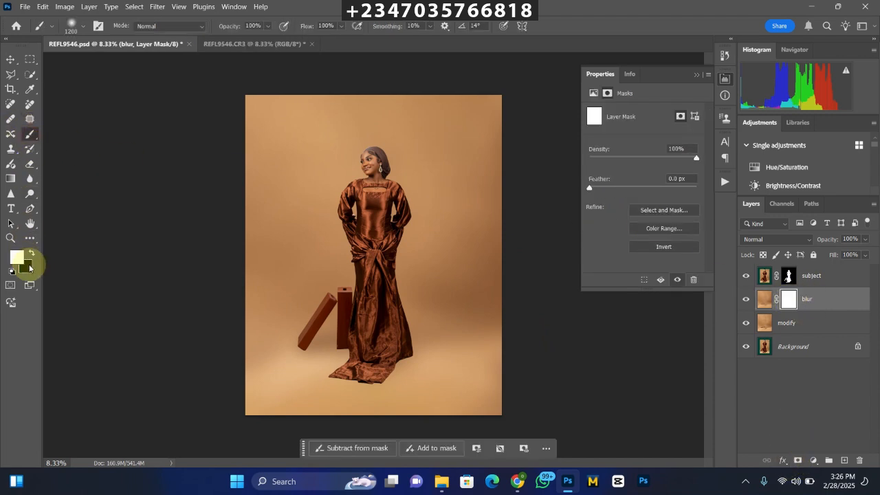
pyautogui.click(30, 253)
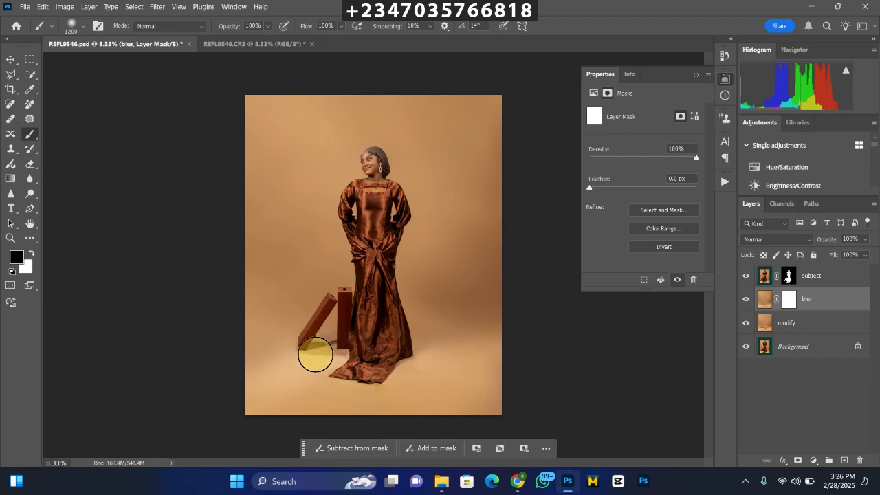
pyautogui.moveTo(424, 349); pyautogui.dragTo(373, 392)
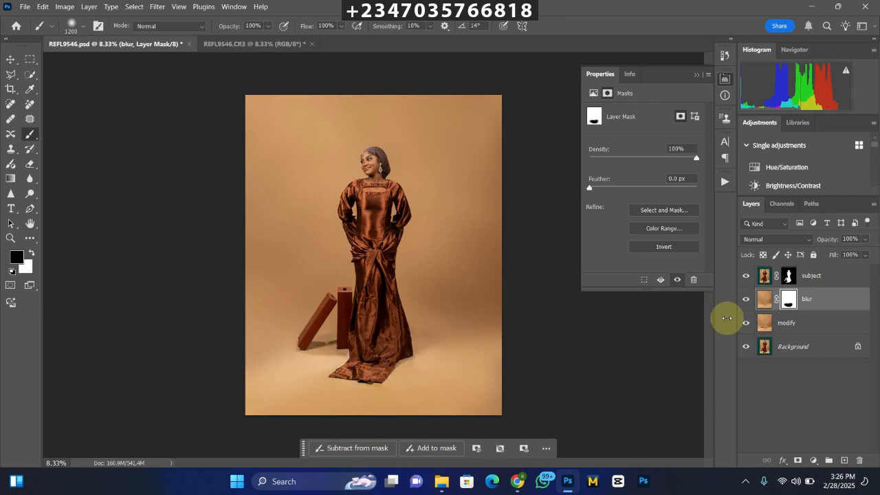
pyautogui.click(744, 301)
pyautogui.click(744, 299)
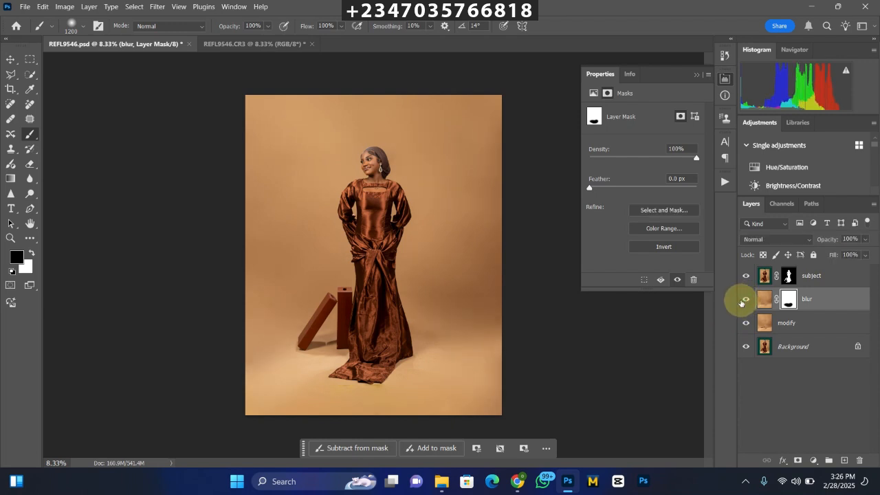
# Enlarge the brush to 1300 pixels and mask the blur out of more floor below the boxes and around the dress.
pyautogui.press(']')
pyautogui.click(308, 400)
pyautogui.moveTo(368, 381)
pyautogui.mouseDown()
pyautogui.moveTo(416, 382)
pyautogui.moveTo(449, 399)
pyautogui.moveTo(313, 404)
pyautogui.moveTo(410, 389)
pyautogui.moveTo(367, 354)
pyautogui.moveTo(403, 346)
pyautogui.moveTo(310, 346)
pyautogui.moveTo(418, 346)
pyautogui.moveTo(358, 337)
pyautogui.moveTo(426, 352)
pyautogui.mouseUp()
pyautogui.hotkey('ctrl', '-')
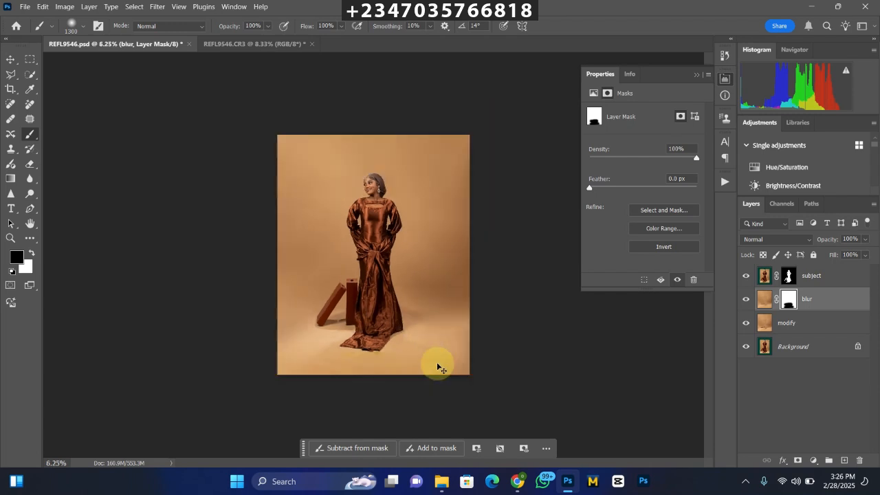
pyautogui.hotkey('ctrl', '+')
pyautogui.hotkey('ctrl', '-')
pyautogui.hotkey('ctrl', '+')
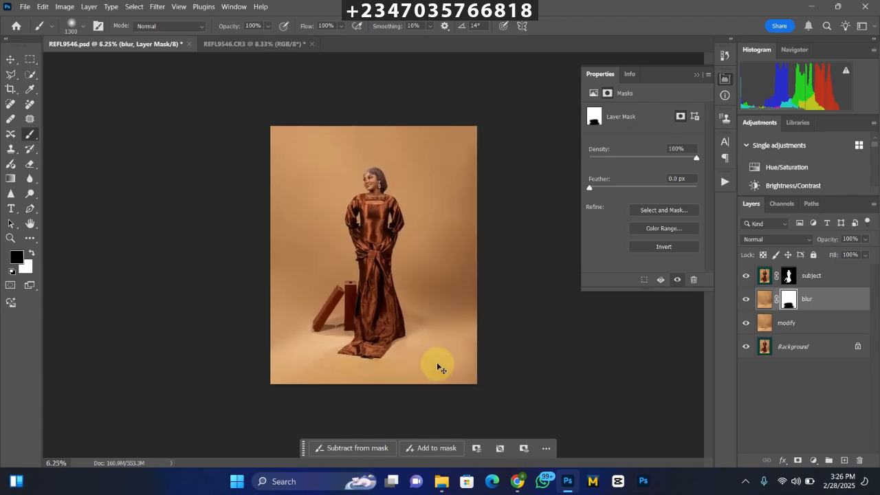
pyautogui.hotkey('ctrl', '-')
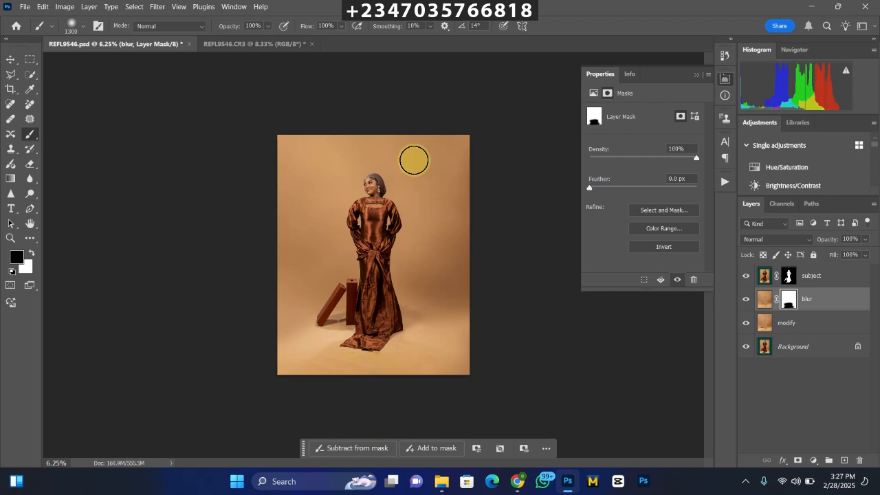
# Browse the redo folder in File Explorer and place the palm-shadow wall image with blue sky into the portrait document.
pyautogui.moveTo(441, 481)
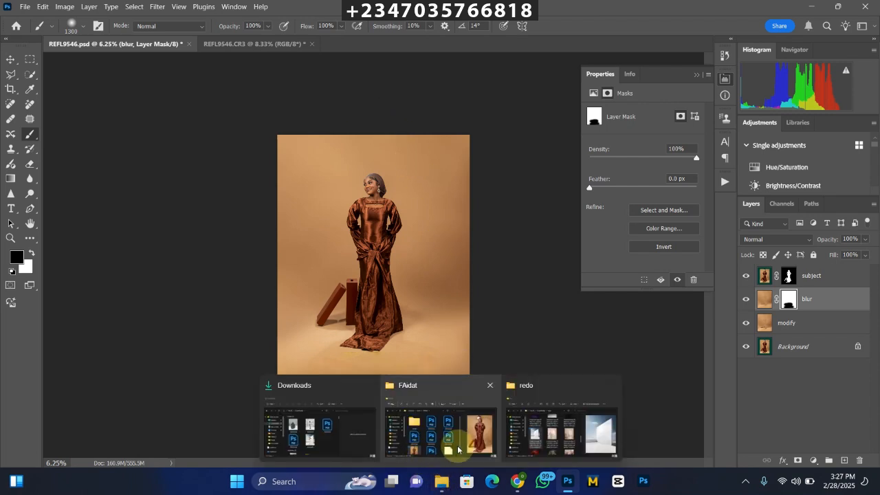
pyautogui.click(547, 421)
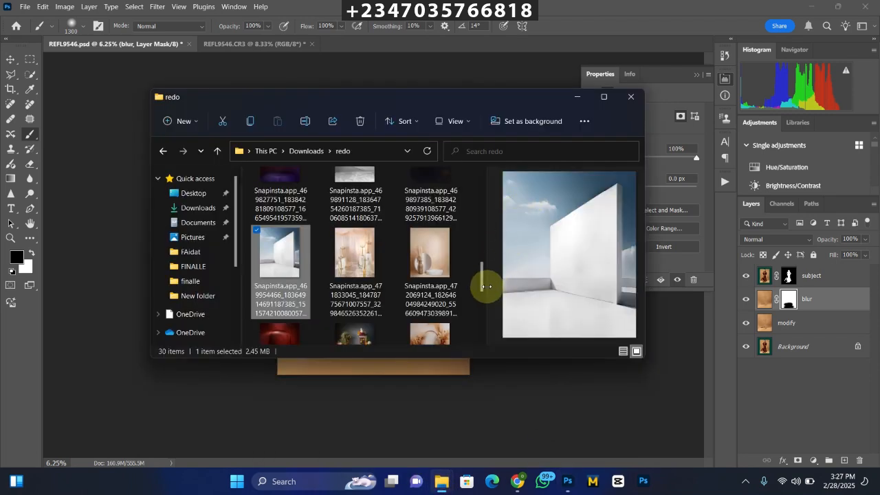
pyautogui.scroll(-3, 484, 280)
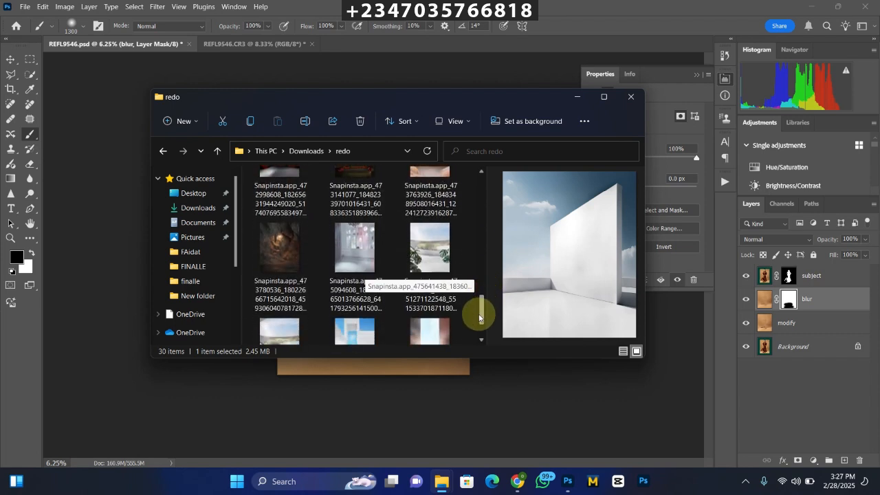
pyautogui.moveTo(479, 317); pyautogui.dragTo(485, 239)
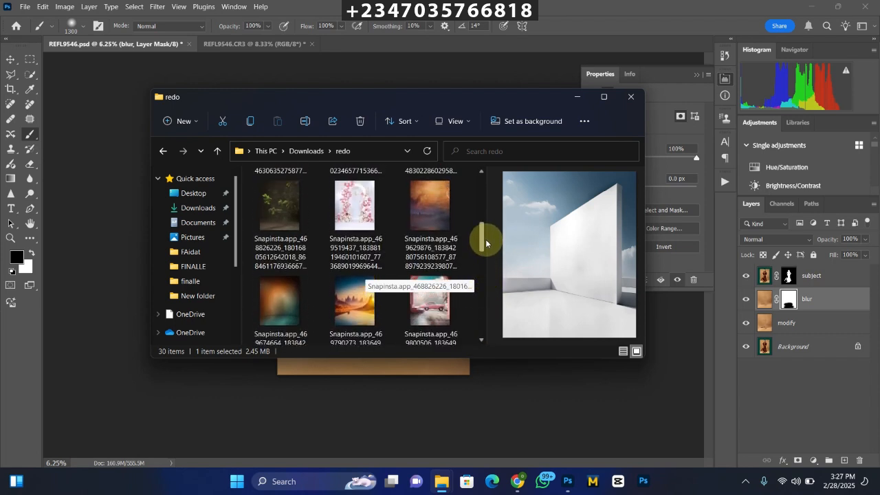
pyautogui.click(429, 222)
pyautogui.click(282, 306)
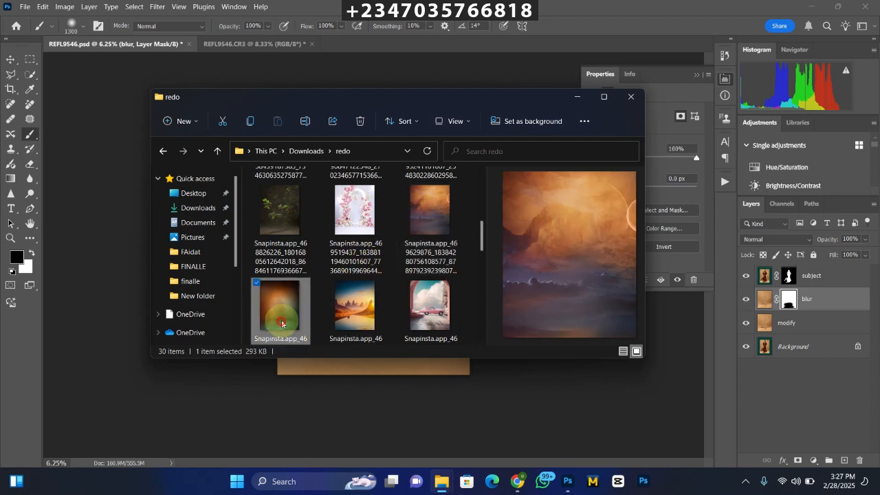
pyautogui.press('Right')
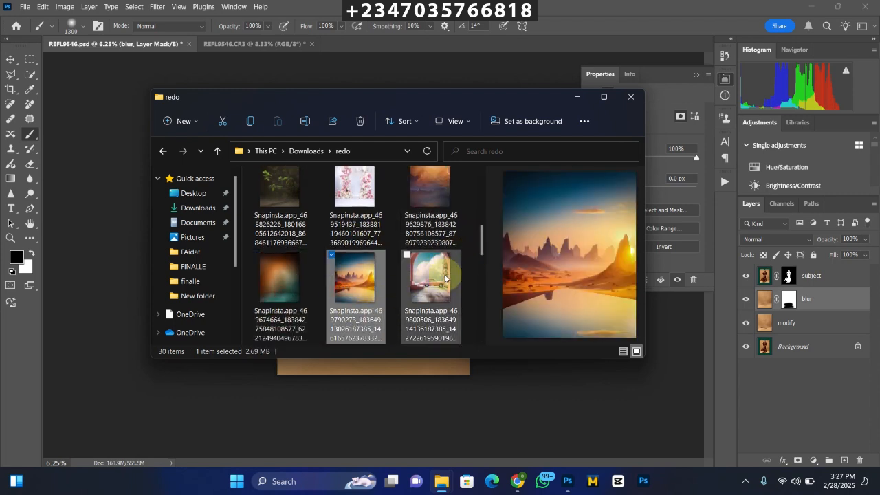
pyautogui.moveTo(480, 243)
pyautogui.mouseDown()
pyautogui.moveTo(473, 194)
pyautogui.moveTo(477, 226)
pyautogui.mouseUp()
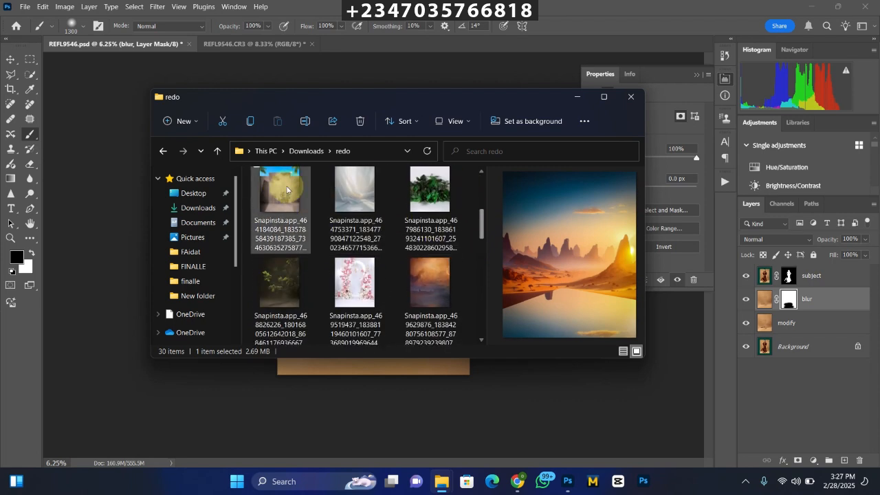
pyautogui.click(276, 198)
pyautogui.moveTo(277, 198); pyautogui.dragTo(369, 220)
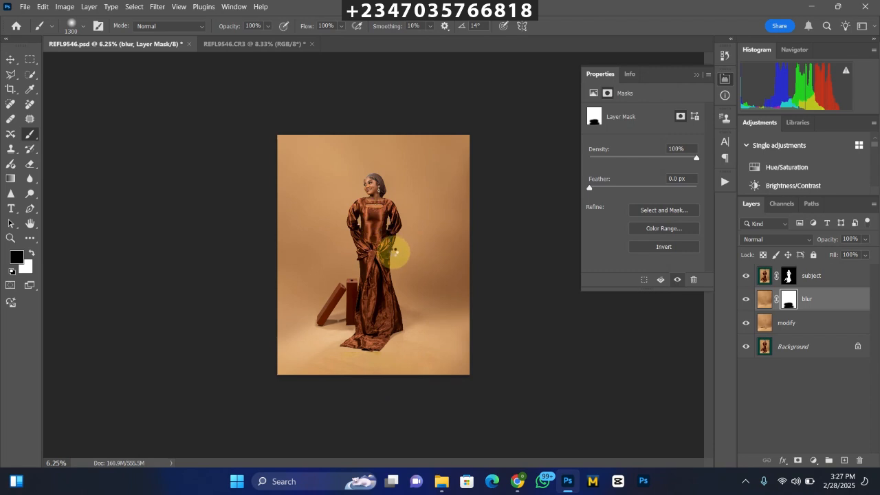
# Scale the placed wall backdrop to about 147% and position it to span the canvas width behind the woman.
pyautogui.moveTo(396, 253); pyautogui.dragTo(514, 254)
pyautogui.moveTo(393, 262); pyautogui.dragTo(354, 216)
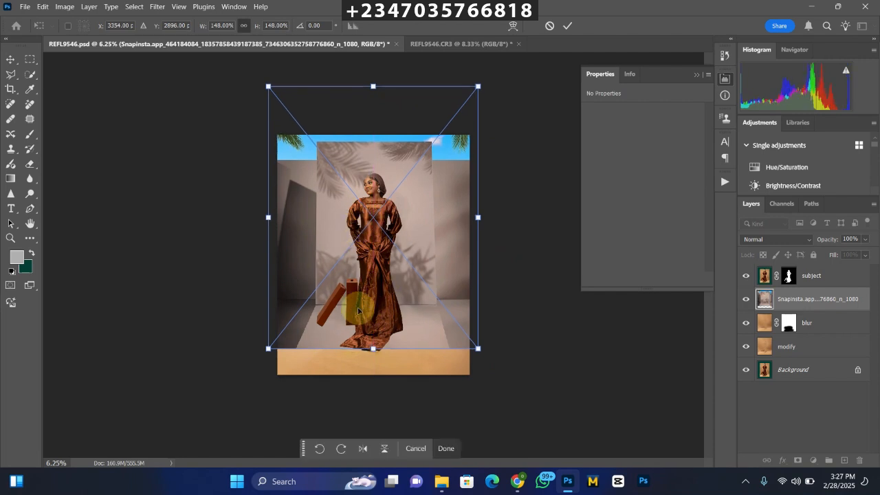
pyautogui.moveTo(373, 349); pyautogui.dragTo(369, 350)
pyautogui.moveTo(370, 302)
pyautogui.mouseDown()
pyautogui.moveTo(369, 284)
pyautogui.moveTo(370, 293)
pyautogui.mouseUp()
pyautogui.moveTo(373, 83); pyautogui.dragTo(373, 92)
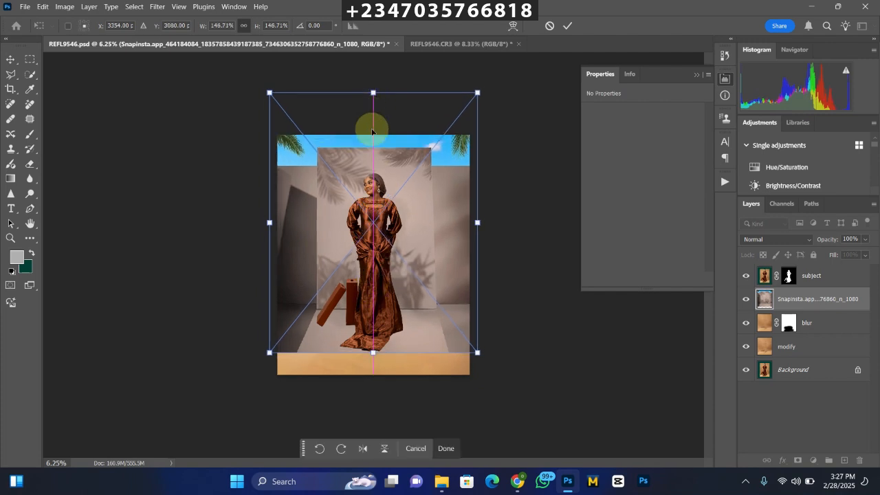
pyautogui.moveTo(379, 169); pyautogui.dragTo(386, 164)
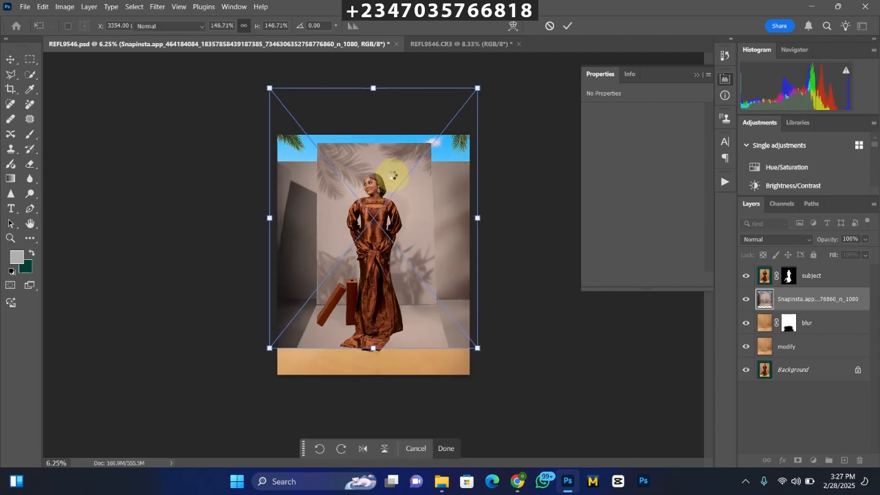
pyautogui.press('Return')
# Add a layer mask to the wall backdrop and paint black over its floor with a 1600-pixel brush to reveal the studio floor.
pyautogui.press('b')
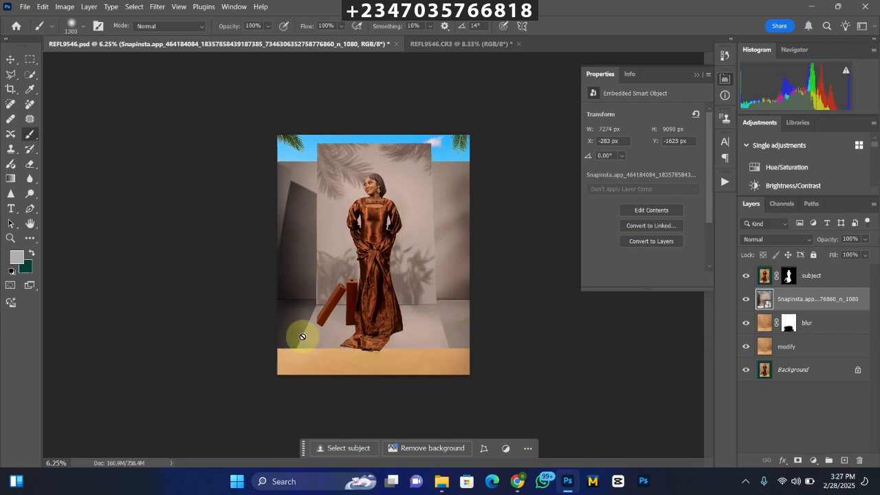
pyautogui.click(799, 461)
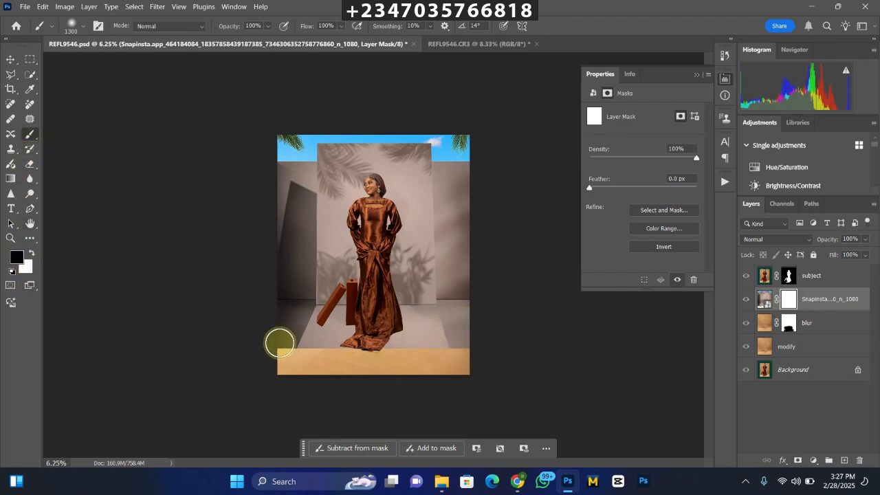
pyautogui.press(']')
pyautogui.press(']')
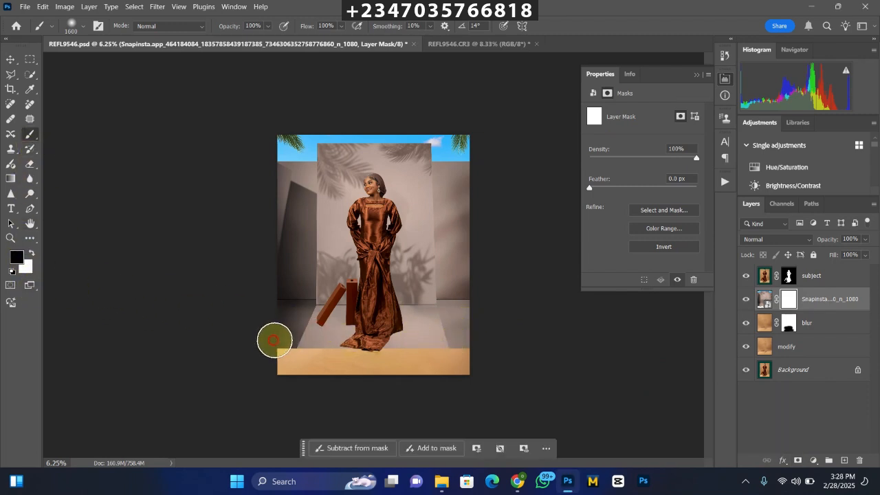
pyautogui.moveTo(274, 340)
pyautogui.mouseDown()
pyautogui.moveTo(378, 334)
pyautogui.moveTo(285, 328)
pyautogui.moveTo(292, 327)
pyautogui.moveTo(495, 331)
pyautogui.moveTo(467, 323)
pyautogui.moveTo(477, 318)
pyautogui.moveTo(396, 327)
pyautogui.moveTo(468, 347)
pyautogui.moveTo(351, 322)
pyautogui.moveTo(292, 332)
pyautogui.moveTo(293, 348)
pyautogui.moveTo(455, 350)
pyautogui.moveTo(331, 347)
pyautogui.moveTo(429, 339)
pyautogui.moveTo(477, 347)
pyautogui.moveTo(463, 361)
pyautogui.moveTo(389, 343)
pyautogui.mouseUp()
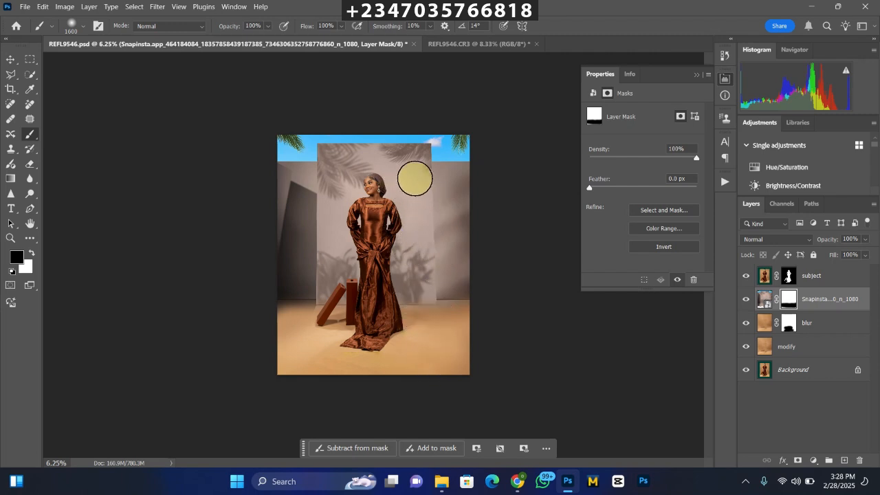
# Add a Hue/Saturation adjustment above the blur layer with saturation -61 and lightness -17 to match the floor to the wall.
pyautogui.click(821, 328)
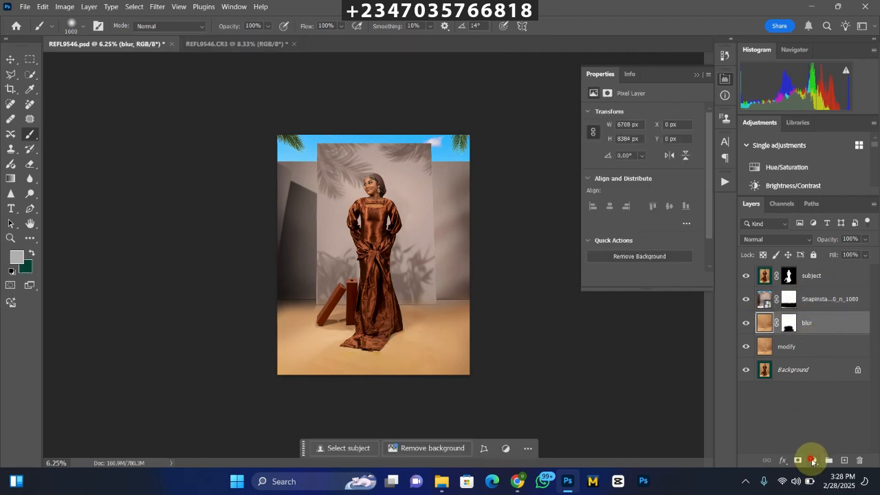
pyautogui.click(812, 461)
pyautogui.click(808, 350)
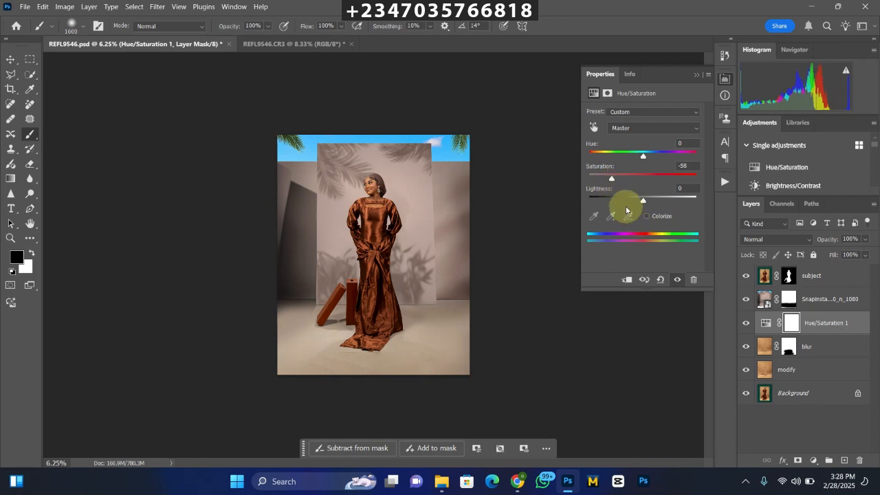
pyautogui.moveTo(611, 180); pyautogui.dragTo(609, 180)
pyautogui.moveTo(641, 201); pyautogui.dragTo(640, 201)
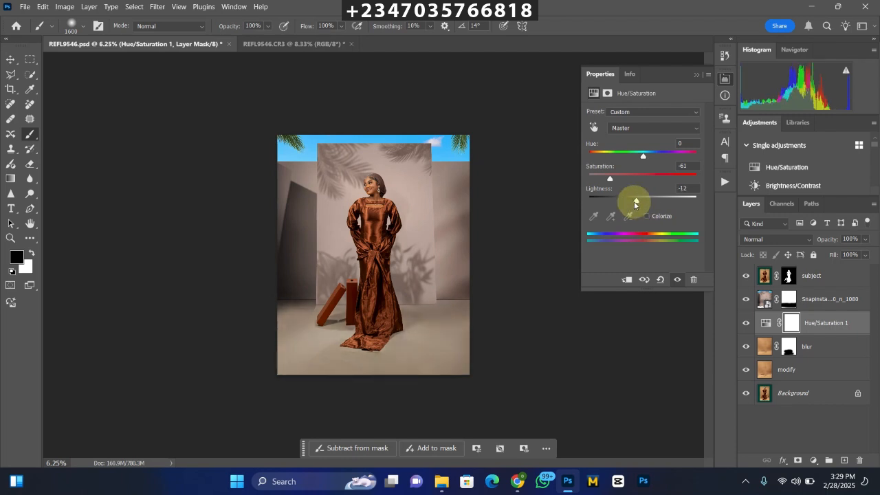
pyautogui.moveTo(634, 204); pyautogui.dragTo(633, 204)
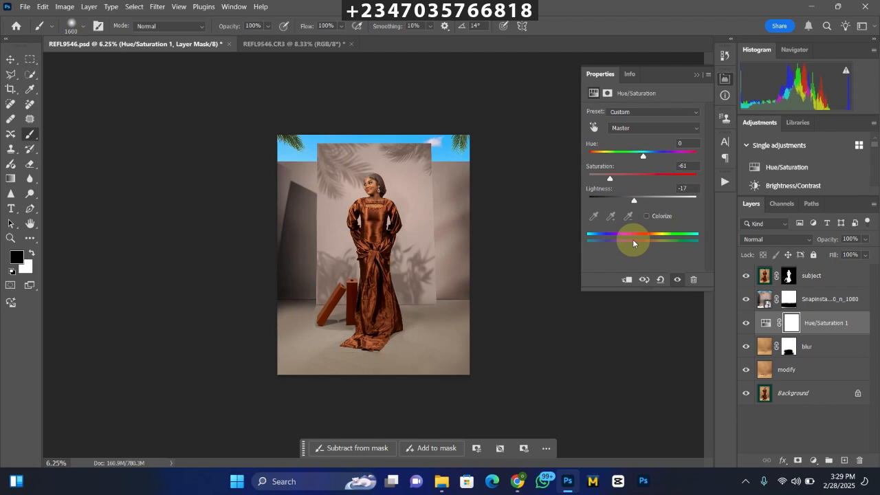
pyautogui.hotkey('ctrl', '+')
pyautogui.hotkey('ctrl', '+')
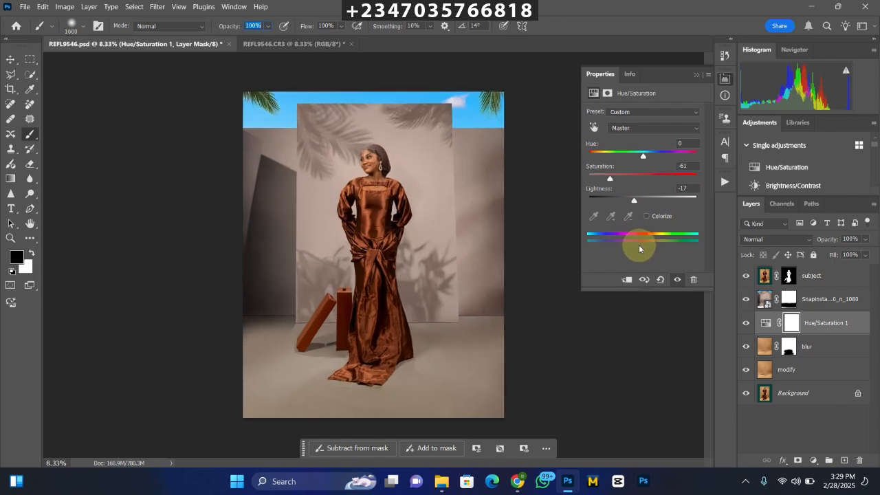
pyautogui.hotkey('ctrl', '-')
pyautogui.hotkey('ctrl', '-')
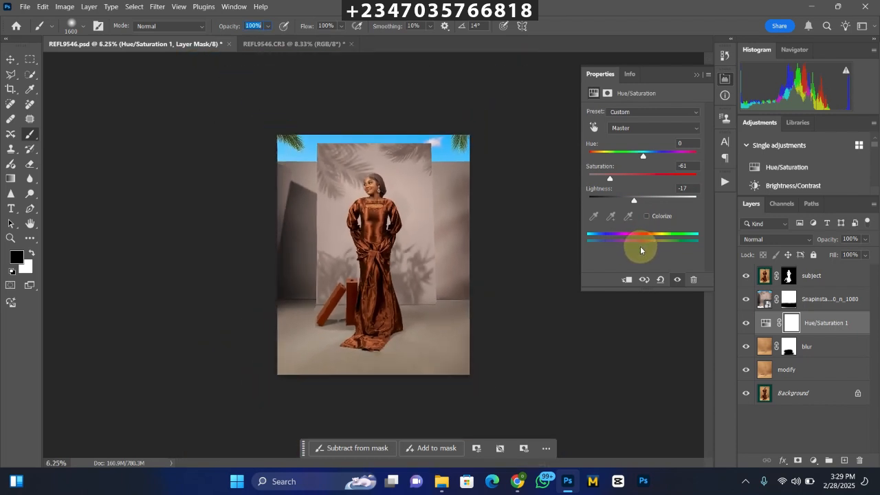
# Add a Color Lookup adjustment above the subject layer using the perfect light skin.cube 3D LUT.
pyautogui.click(818, 278)
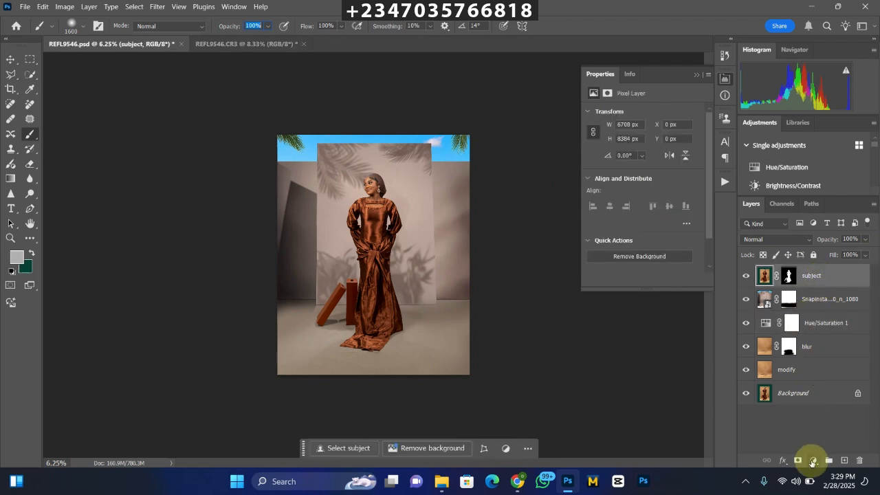
pyautogui.click(813, 462)
pyautogui.click(811, 398)
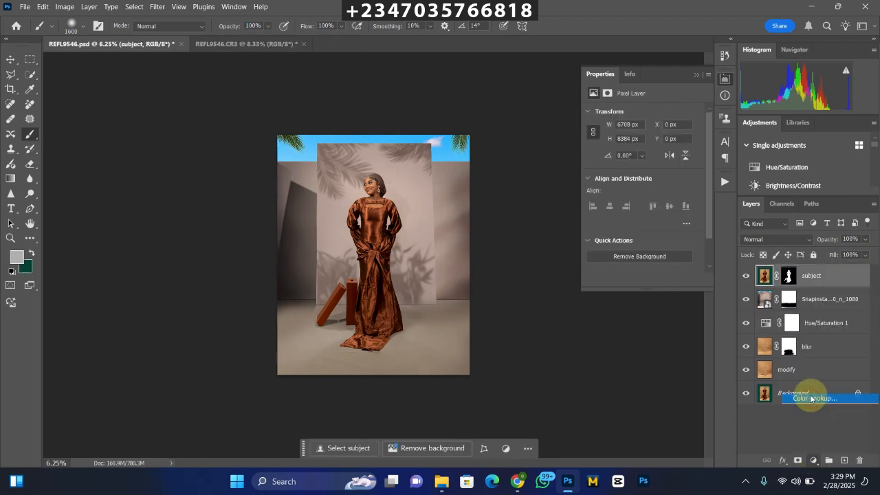
pyautogui.click(660, 115)
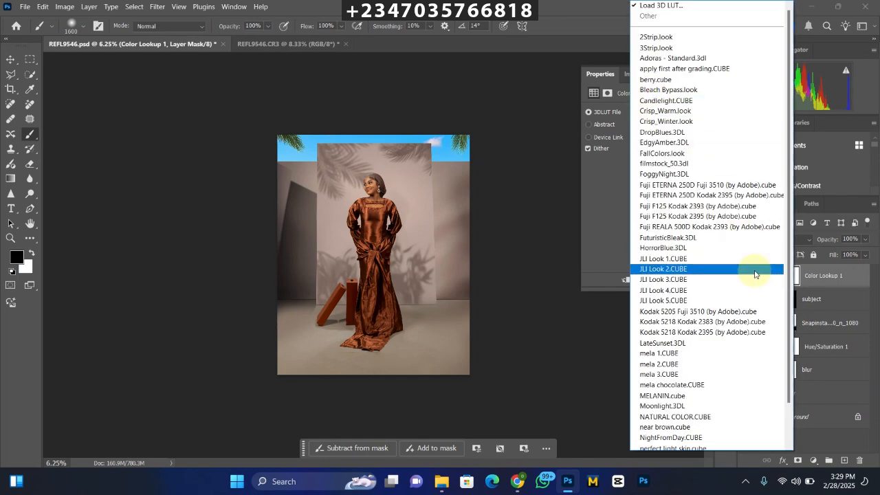
pyautogui.scroll(-2, 721, 388)
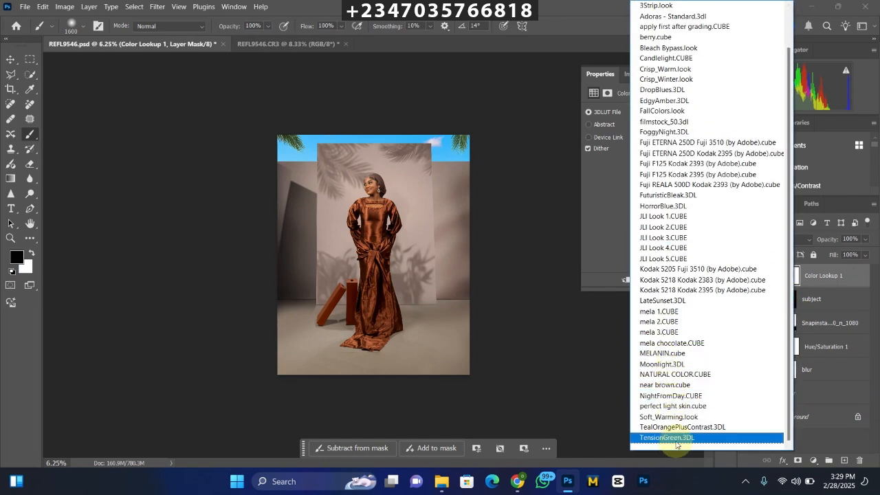
pyautogui.click(668, 406)
# Reduce the opacity of the Color Lookup adjustment layer to 38% and check the whole composite.
pyautogui.hotkey('ctrl', '+')
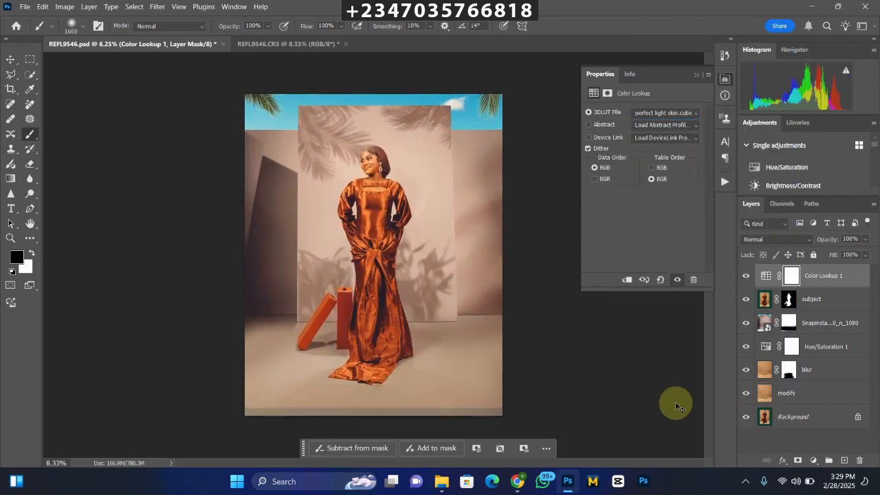
pyautogui.hotkey('ctrl', '+')
pyautogui.hotkey('ctrl', '-')
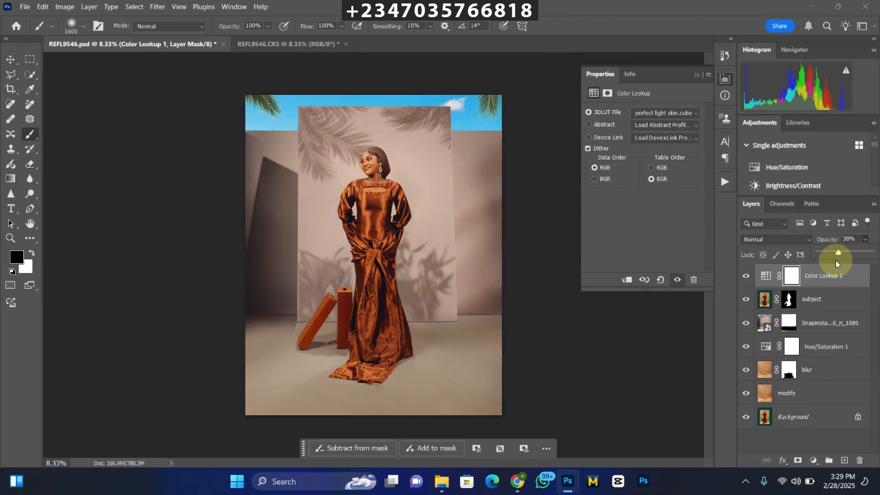
pyautogui.hotkey('ctrl', '-')
pyautogui.hotkey('ctrl', '-')
pyautogui.hotkey('ctrl', '+')
pyautogui.hotkey('ctrl', '+')
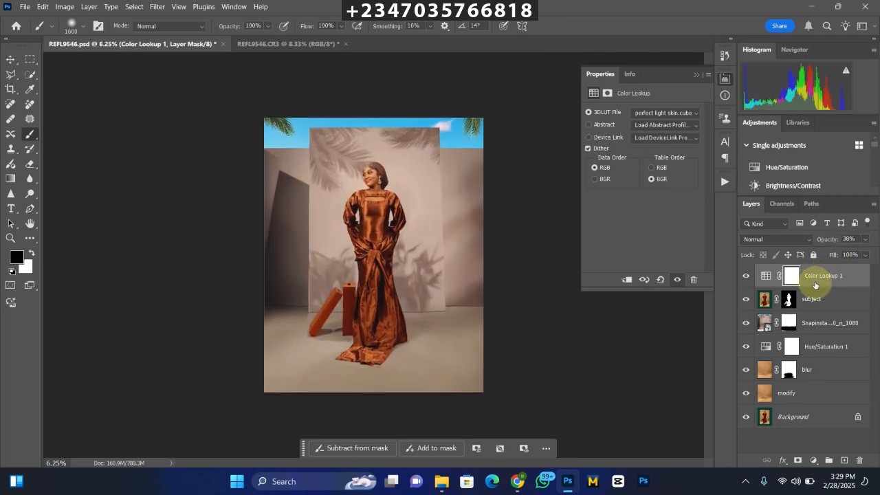
pyautogui.hotkey('ctrl', '-')
pyautogui.hotkey('ctrl', '-')
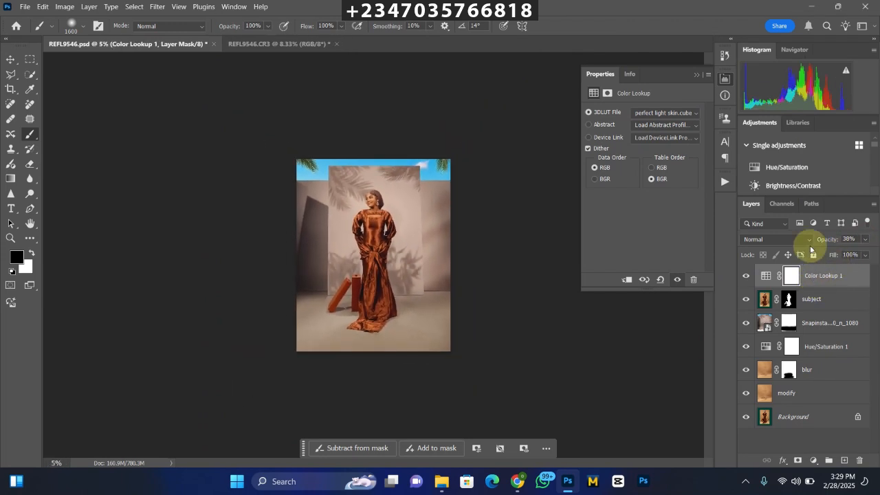